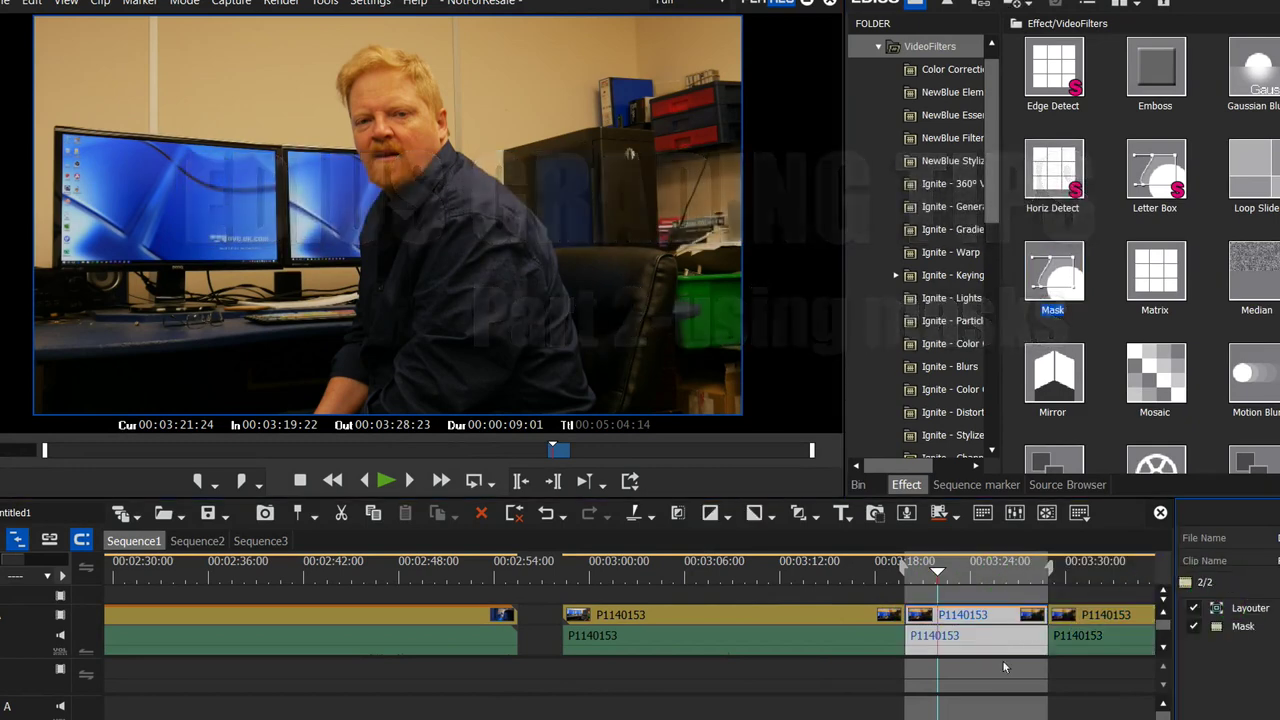
Open the settings of the Mask filter applied to clip P1140153
{"action": "double_click", "coordinate": [1243, 627]}
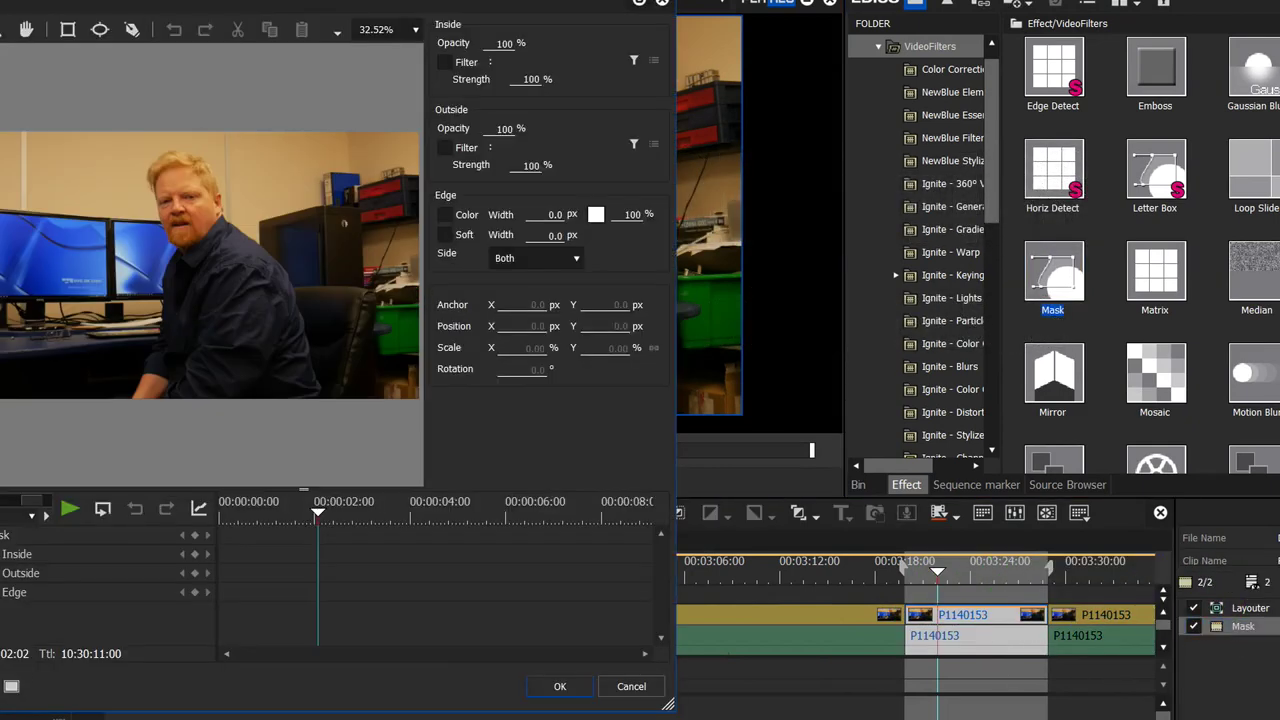
{"action": "left_click_drag", "start_coordinate": [380, 6], "coordinate": [870, 13]}
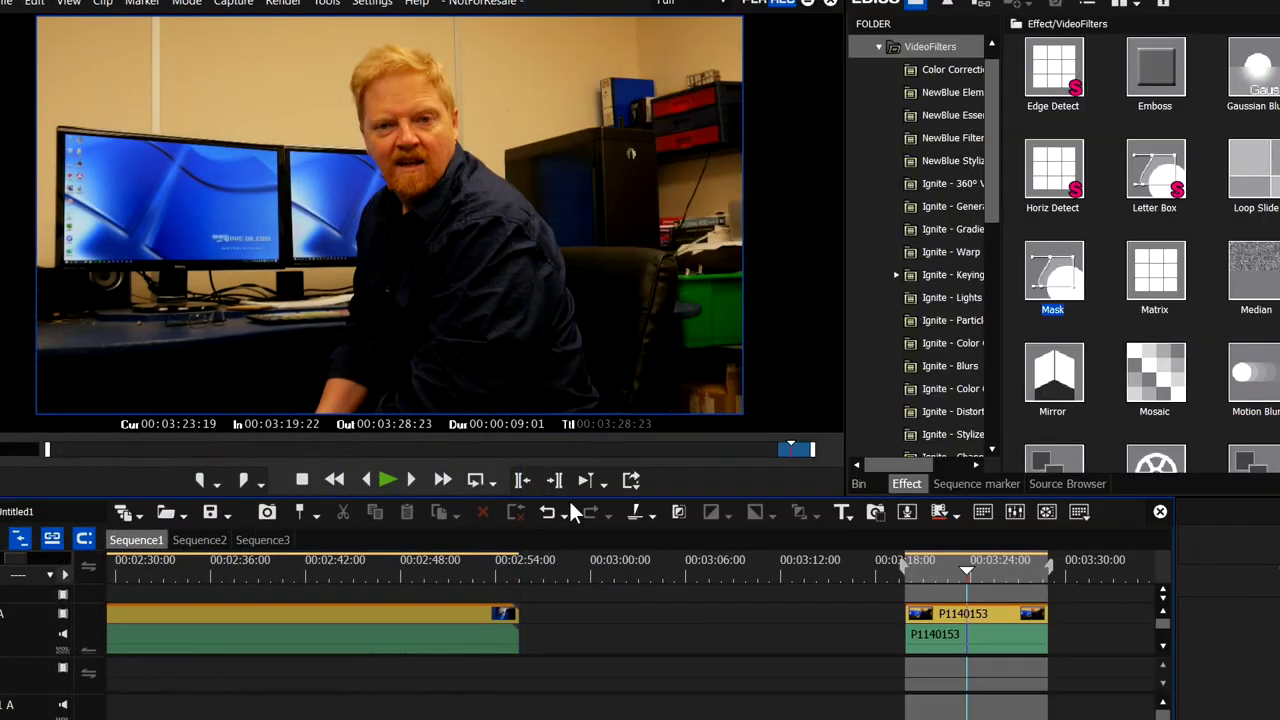
Loop playback of the marked range over clip P1140153, and place the playhead at about 00:03:21:14
{"action": "left_click", "coordinate": [478, 481]}
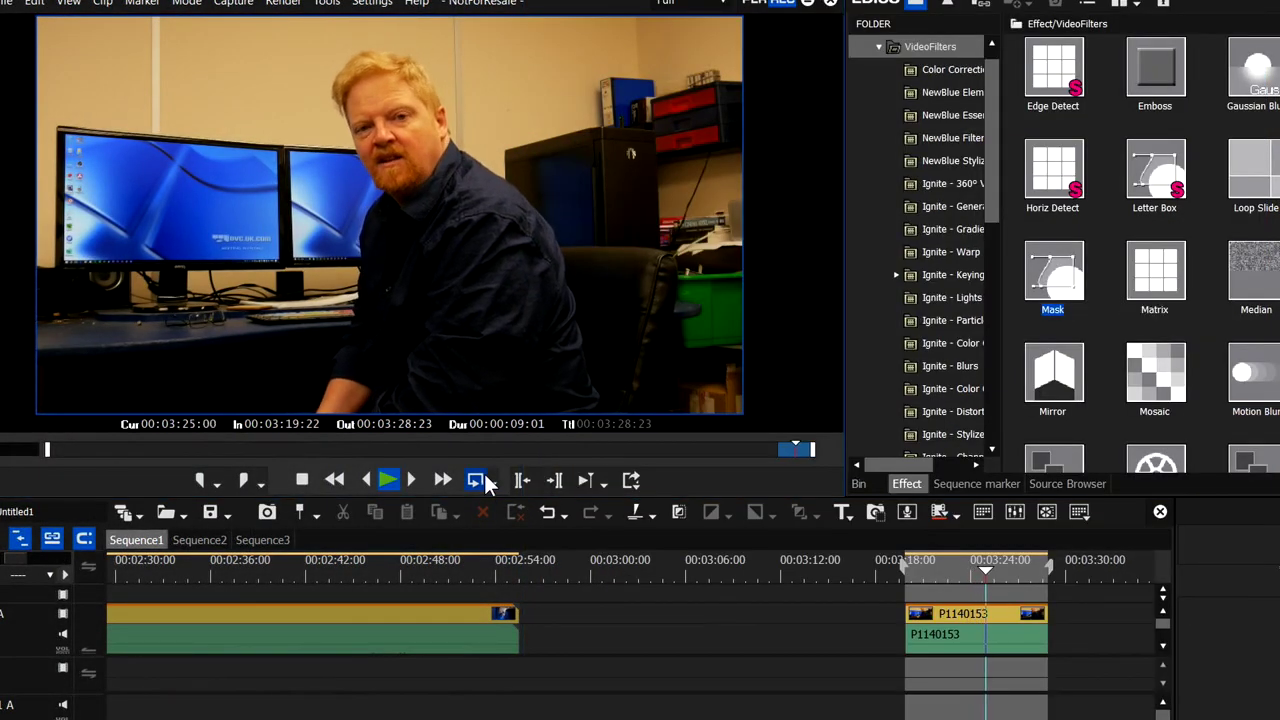
{"action": "left_click", "coordinate": [930, 584]}
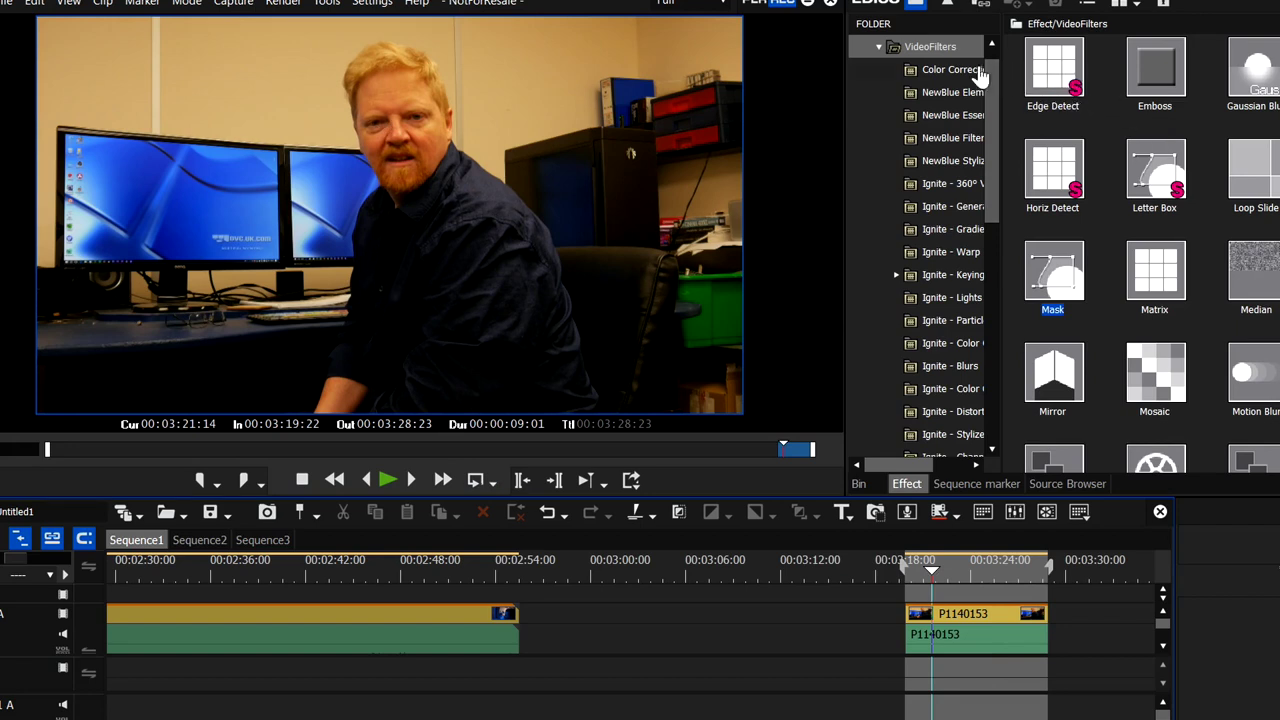
Apply a Primary Color Correction filter to clip P1140153 with its white balance temperature set to -70
{"action": "left_click", "coordinate": [965, 69]}
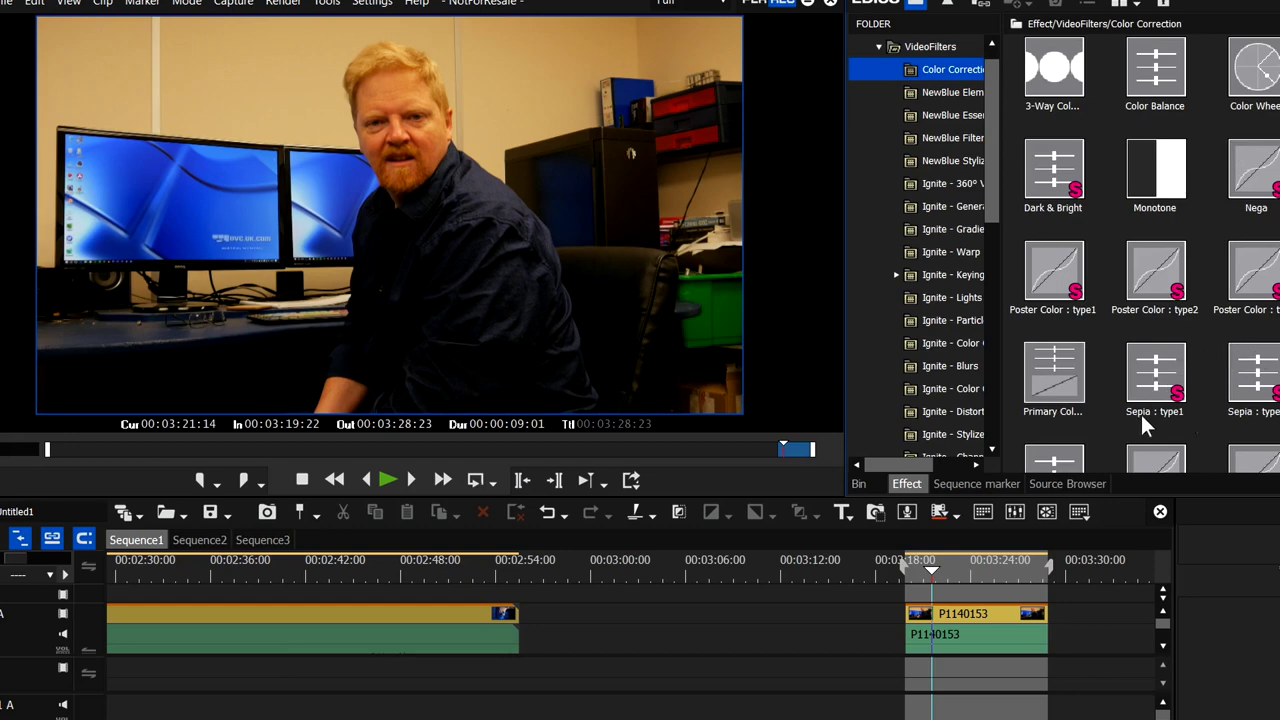
{"action": "double_click", "coordinate": [1053, 375]}
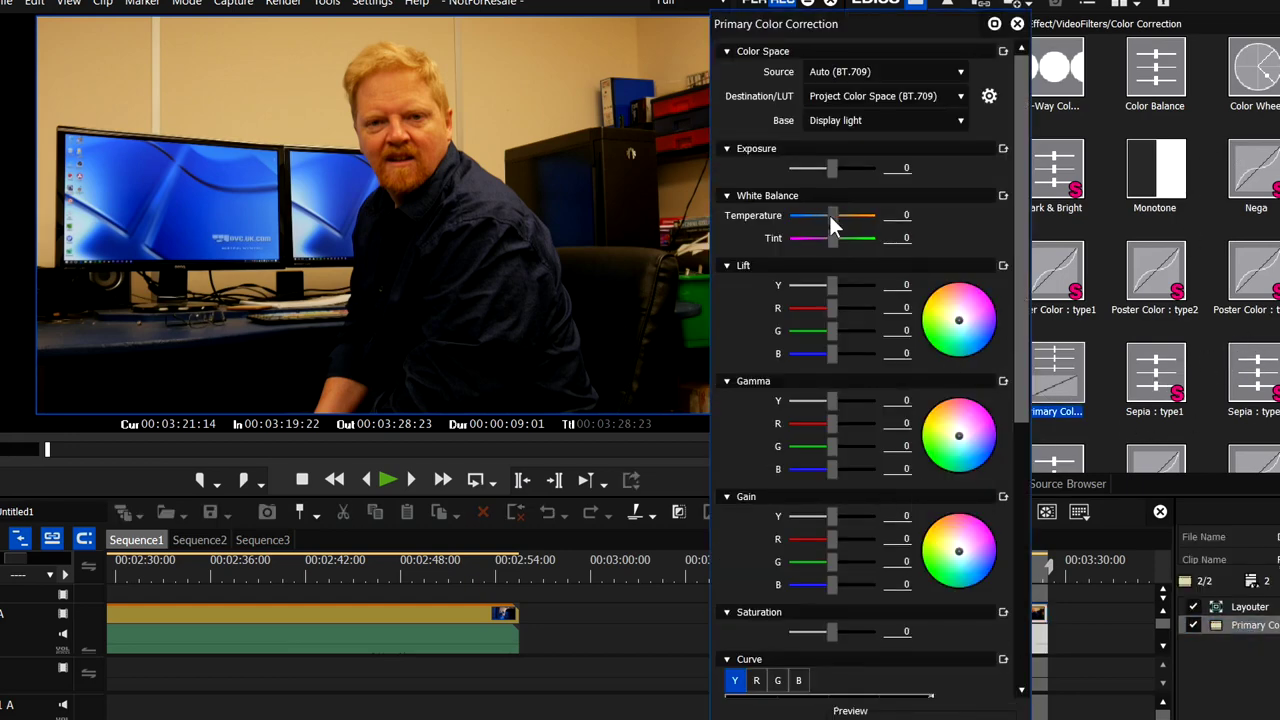
{"action": "left_click_drag", "start_coordinate": [828, 215], "coordinate": [805, 220]}
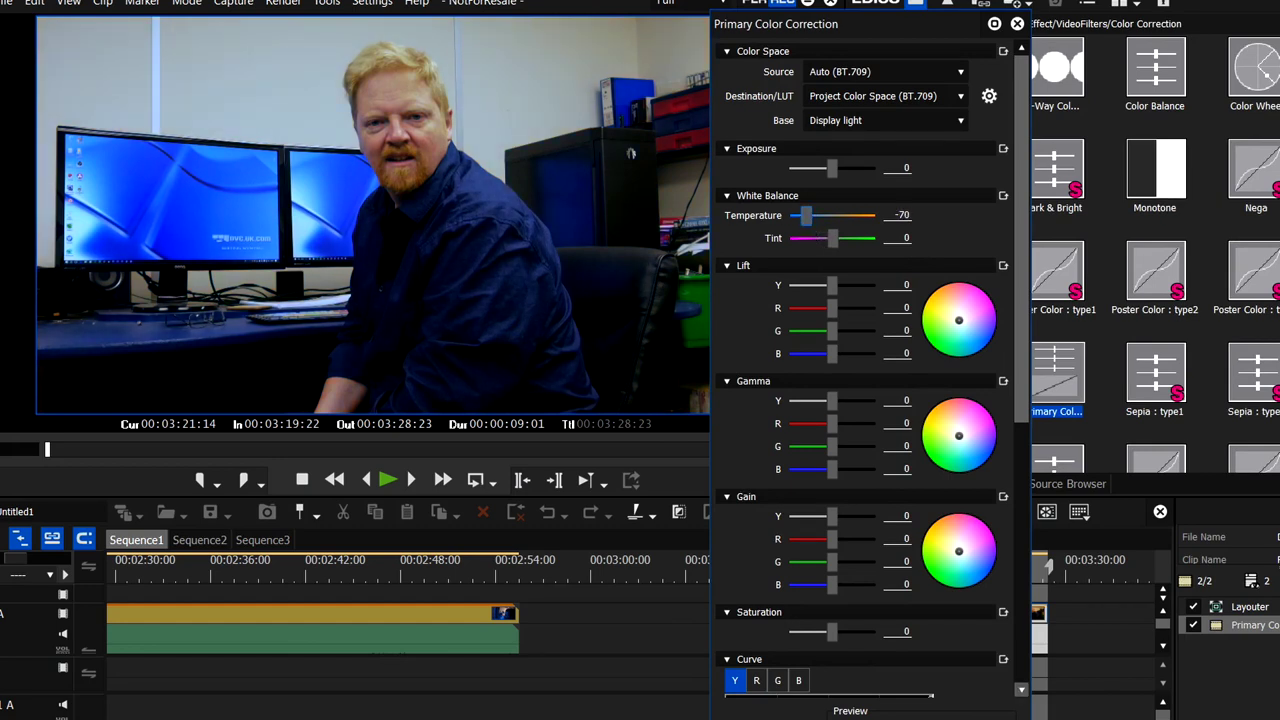
{"action": "key", "text": "Return"}
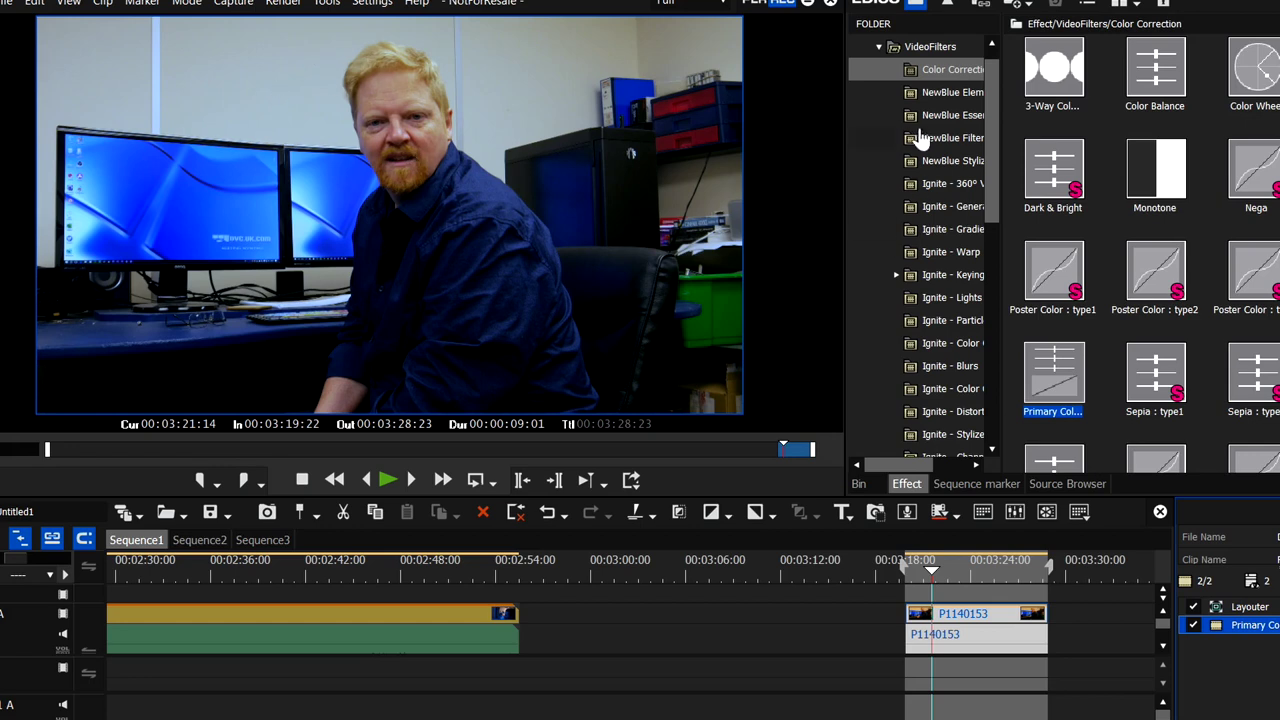
Try to isolate the man's skin tones with an elliptical Chrominance key showing the key, and remove the Chrominance filter
{"action": "left_click", "coordinate": [935, 48]}
{"action": "double_click", "coordinate": [1150, 305]}
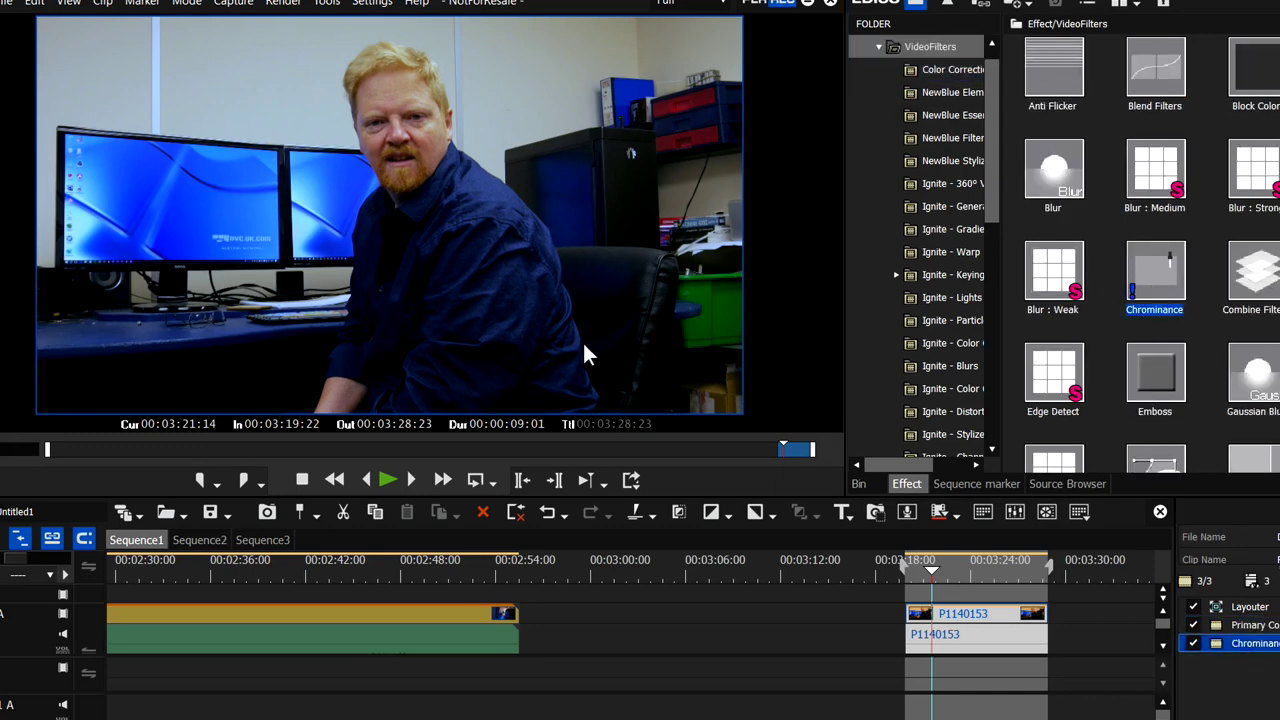
{"action": "left_click", "coordinate": [517, 146]}
{"action": "left_click", "coordinate": [585, 308]}
{"action": "left_click_drag", "start_coordinate": [671, 196], "coordinate": [652, 172]}
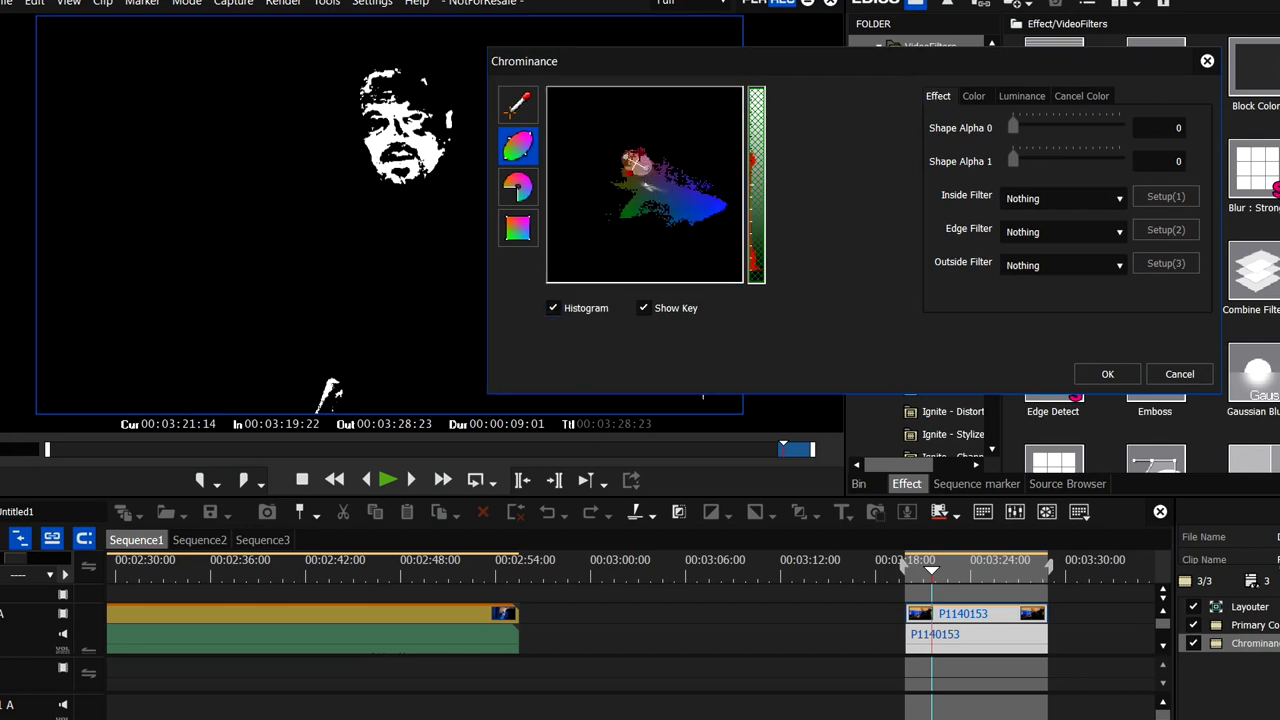
{"action": "left_click_drag", "start_coordinate": [632, 172], "coordinate": [626, 180]}
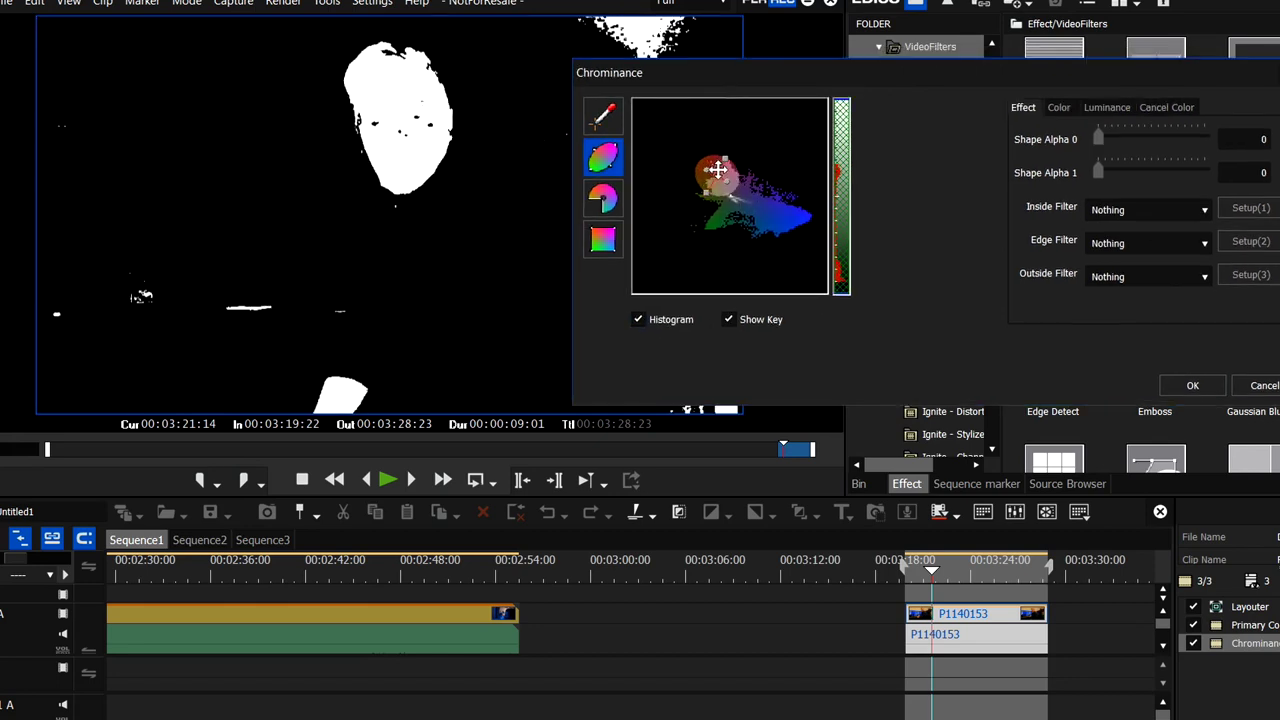
{"action": "mouse_move", "coordinate": [717, 171]}
{"action": "left_mouse_down"}
{"action": "mouse_move", "coordinate": [730, 161]}
{"action": "mouse_move", "coordinate": [727, 179]}
{"action": "left_mouse_up"}
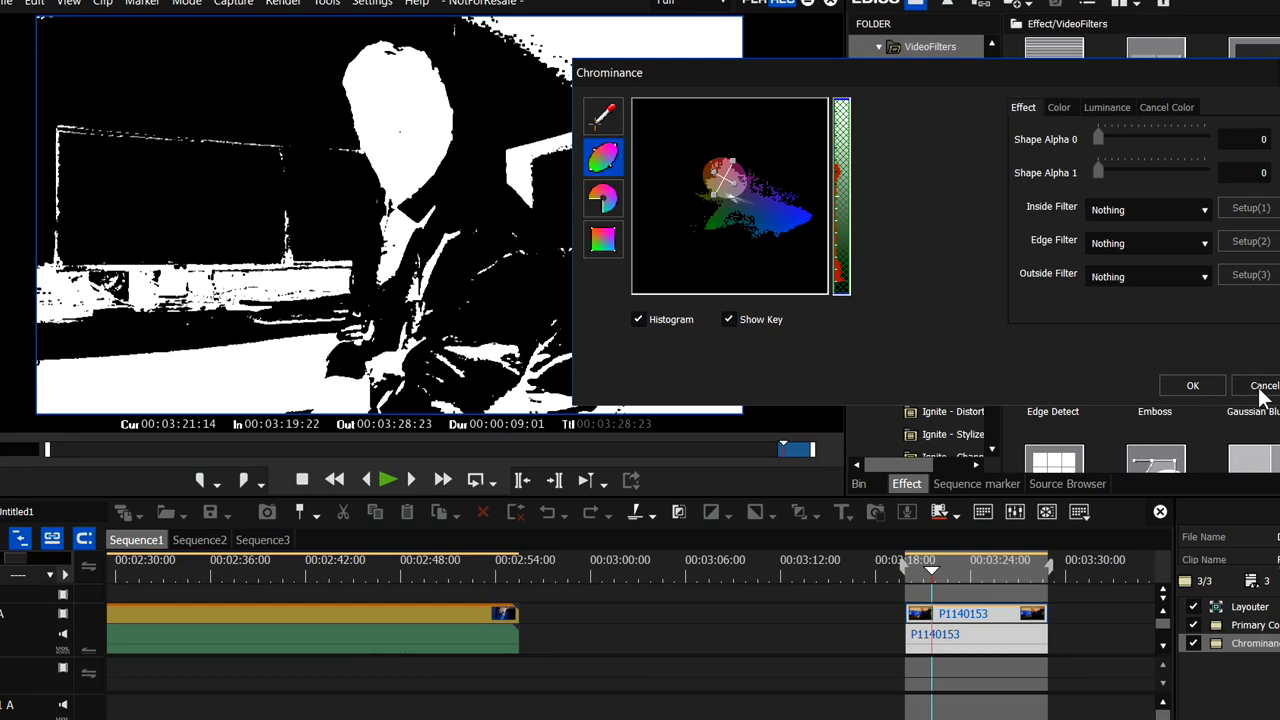
{"action": "left_click", "coordinate": [1262, 387]}
{"action": "key", "text": "Delete"}
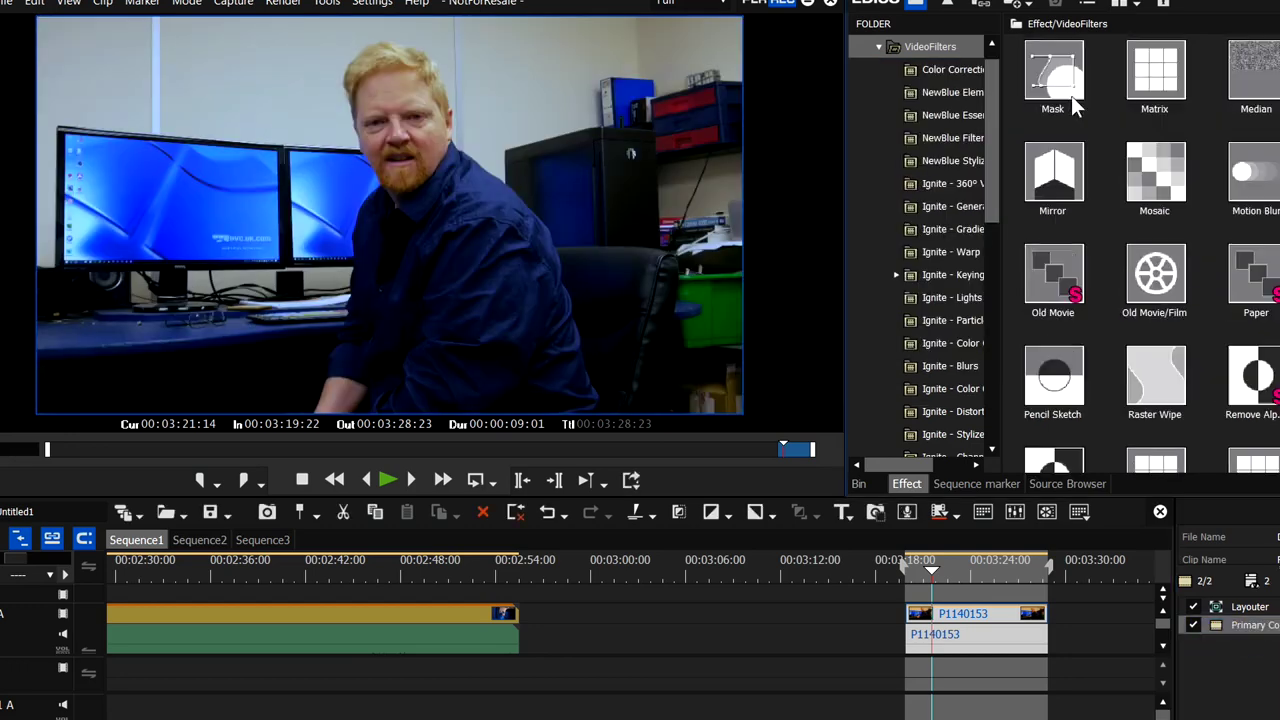
Add a Mask filter to clip P1140153 and draw a closed freeform path around the man's head
{"action": "left_click_drag", "start_coordinate": [1054, 78], "coordinate": [986, 619]}
{"action": "double_click", "coordinate": [1240, 645]}
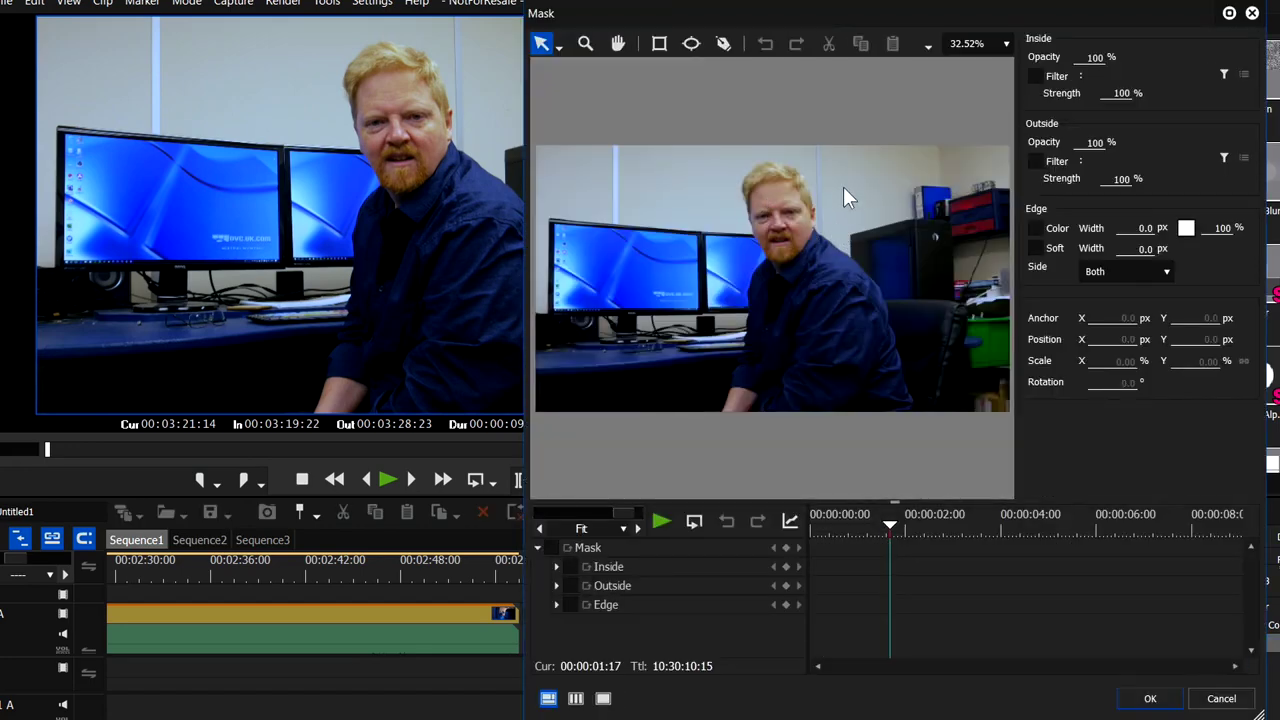
{"action": "left_click", "coordinate": [723, 44]}
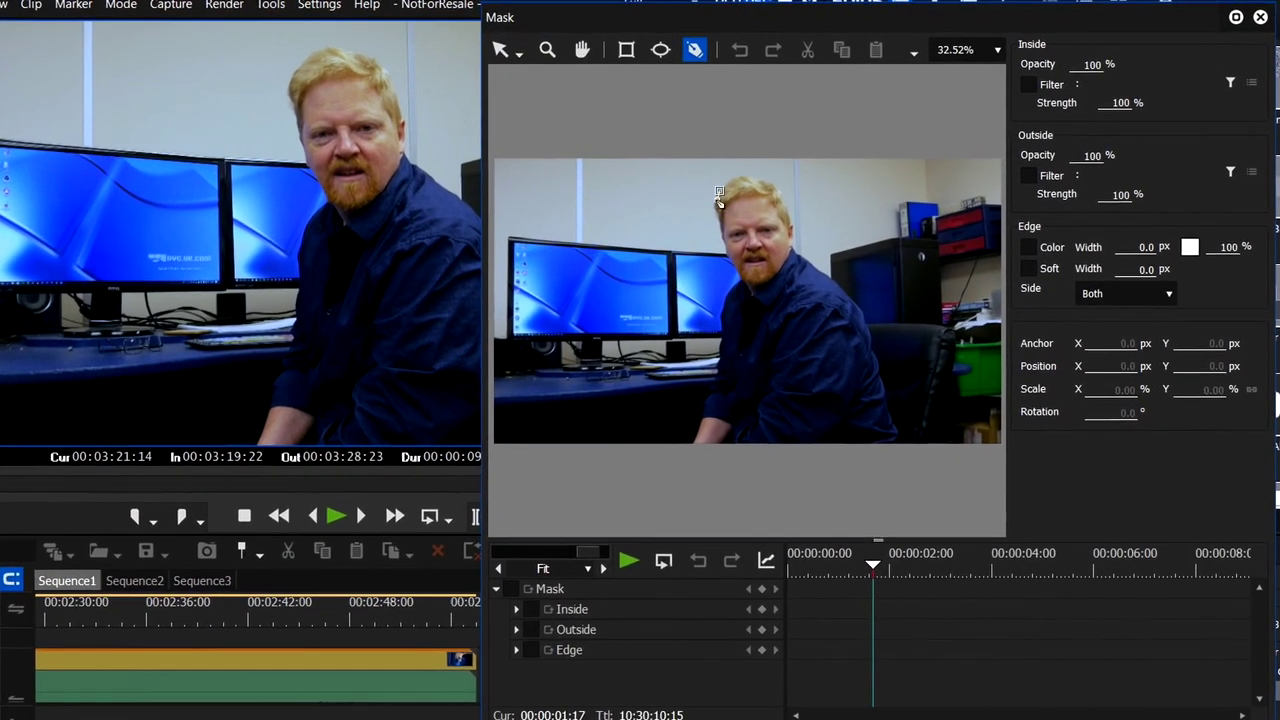
{"action": "left_click", "coordinate": [727, 186]}
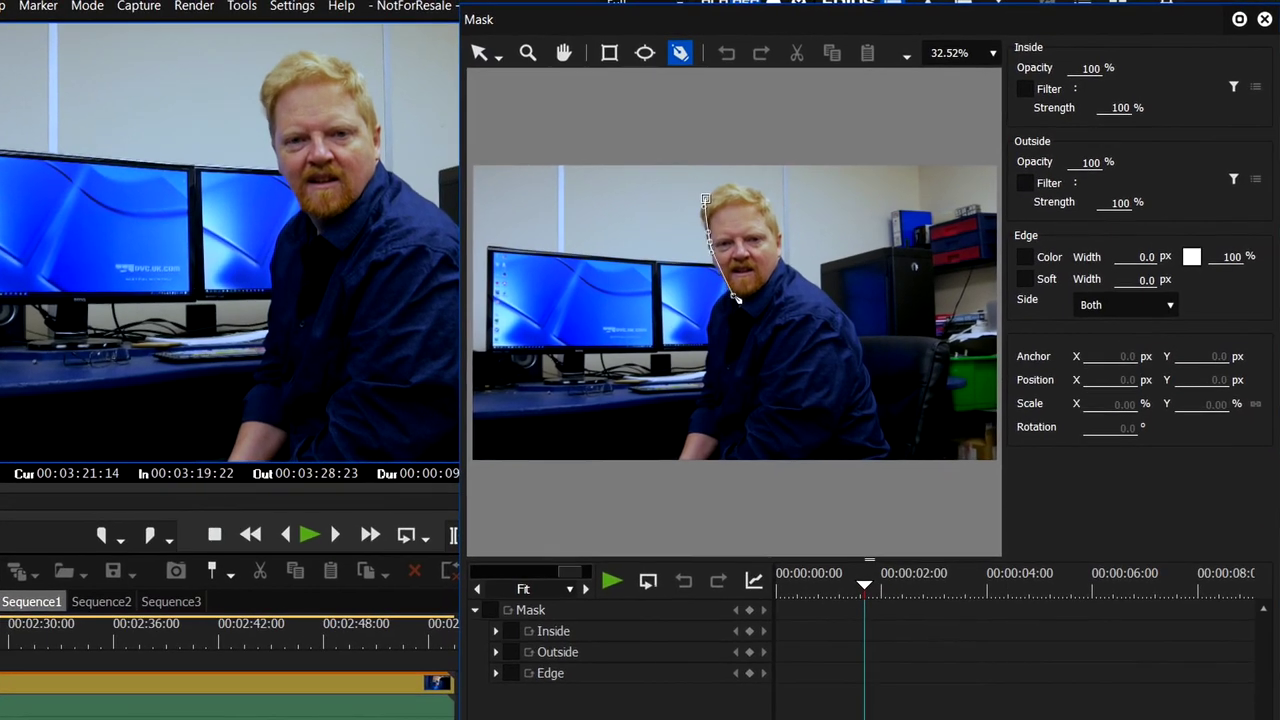
{"action": "left_click_drag", "start_coordinate": [734, 296], "coordinate": [786, 255]}
{"action": "left_click_drag", "start_coordinate": [765, 201], "coordinate": [757, 188]}
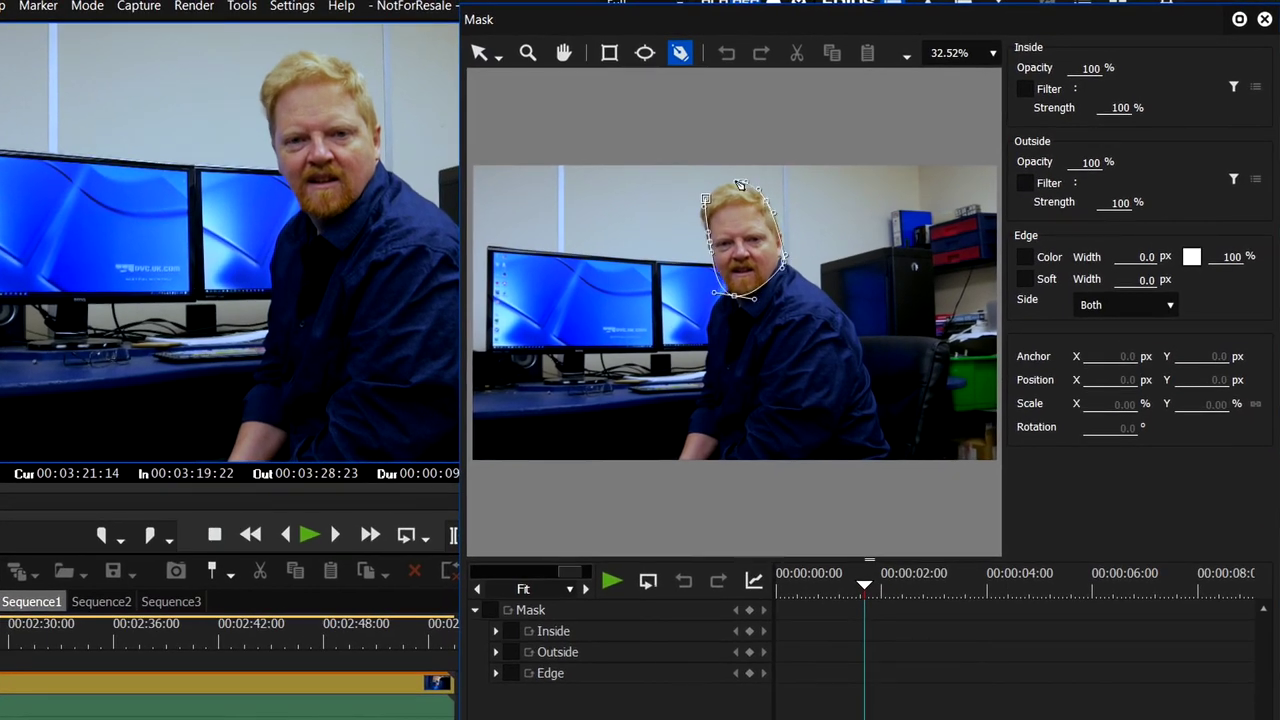
{"action": "left_click", "coordinate": [706, 200]}
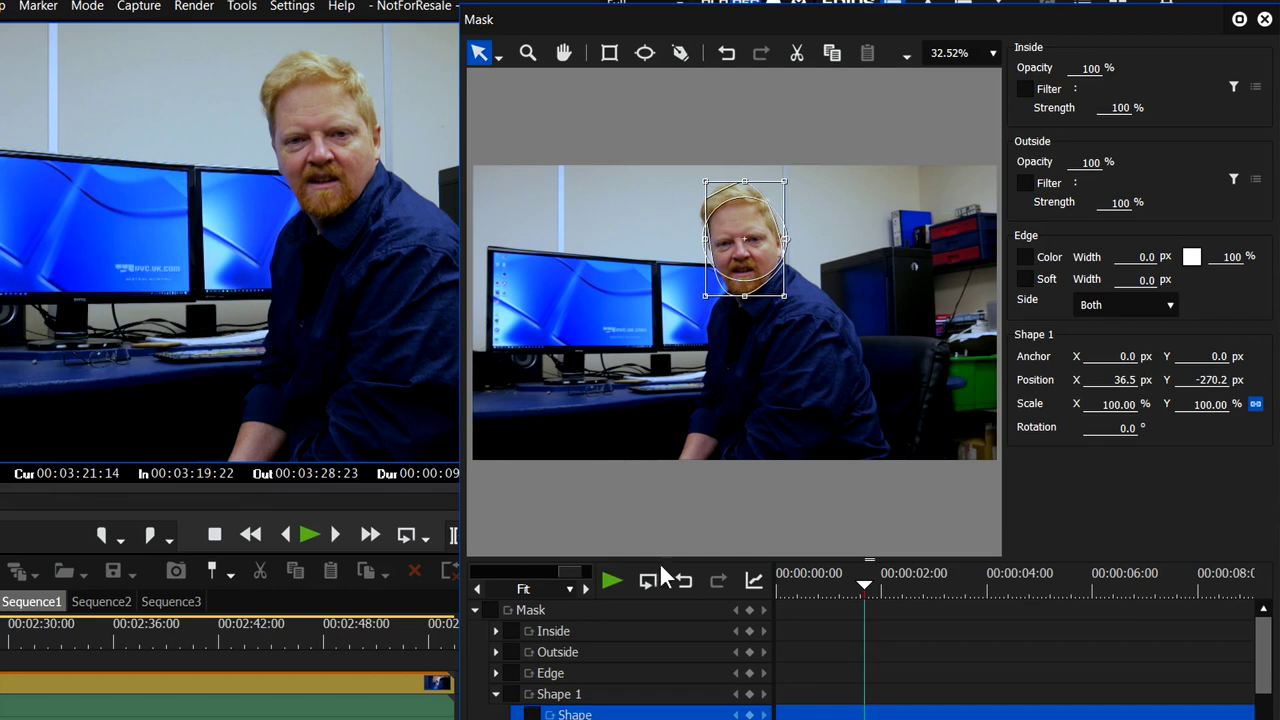
Track the head mask forwards from 00:03:22:18 to the clip's end and backwards to its start, and play the result
{"action": "left_click", "coordinate": [613, 581]}
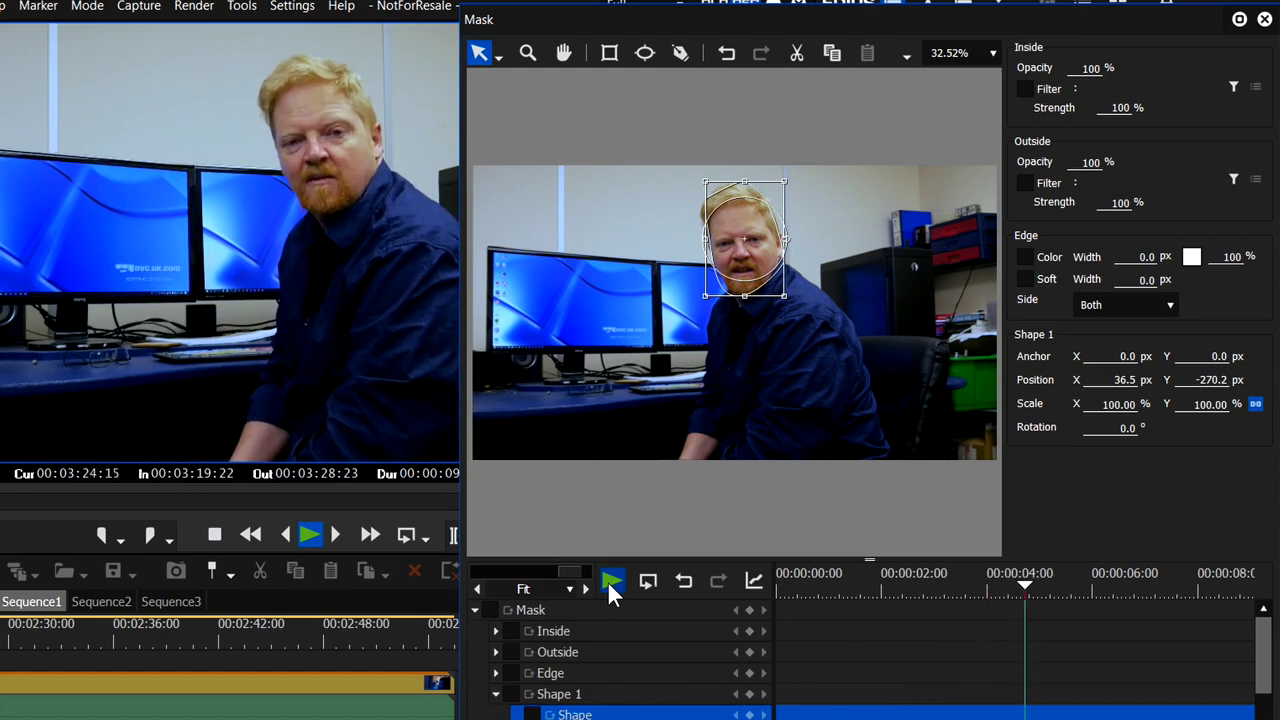
{"action": "left_click_drag", "start_coordinate": [885, 589], "coordinate": [925, 588]}
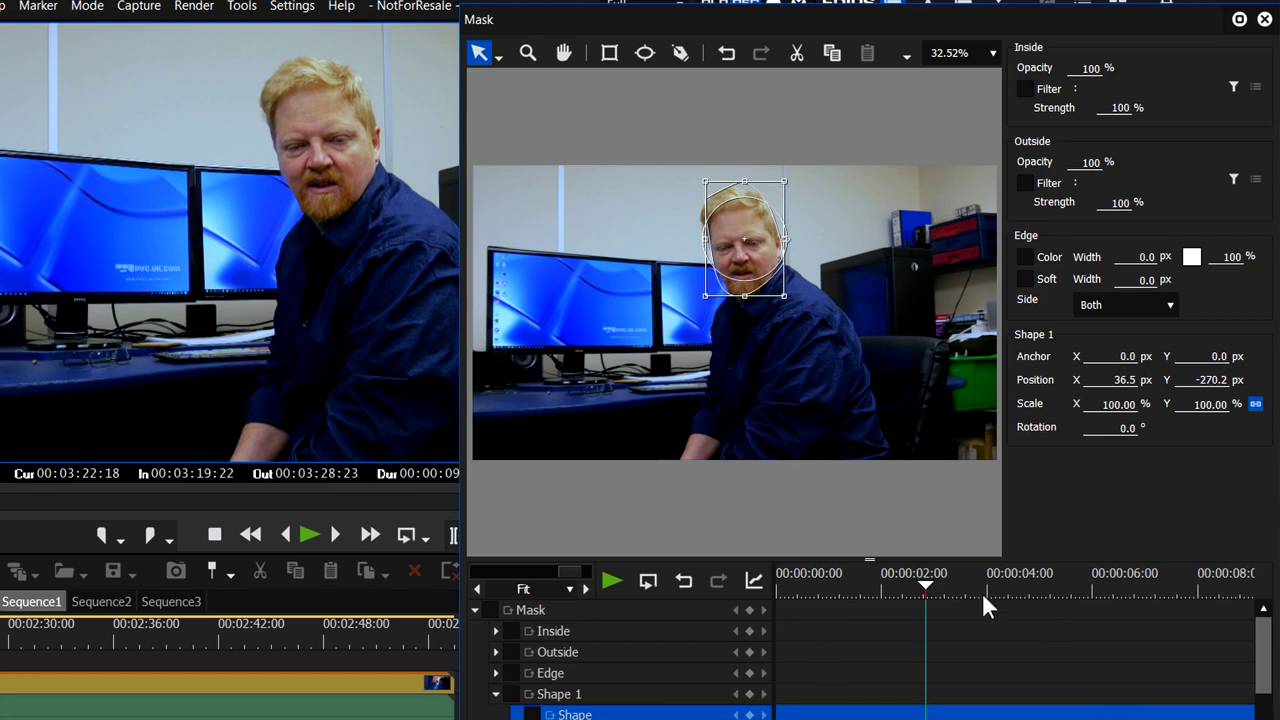
{"action": "left_click_drag", "start_coordinate": [870, 558], "coordinate": [870, 464]}
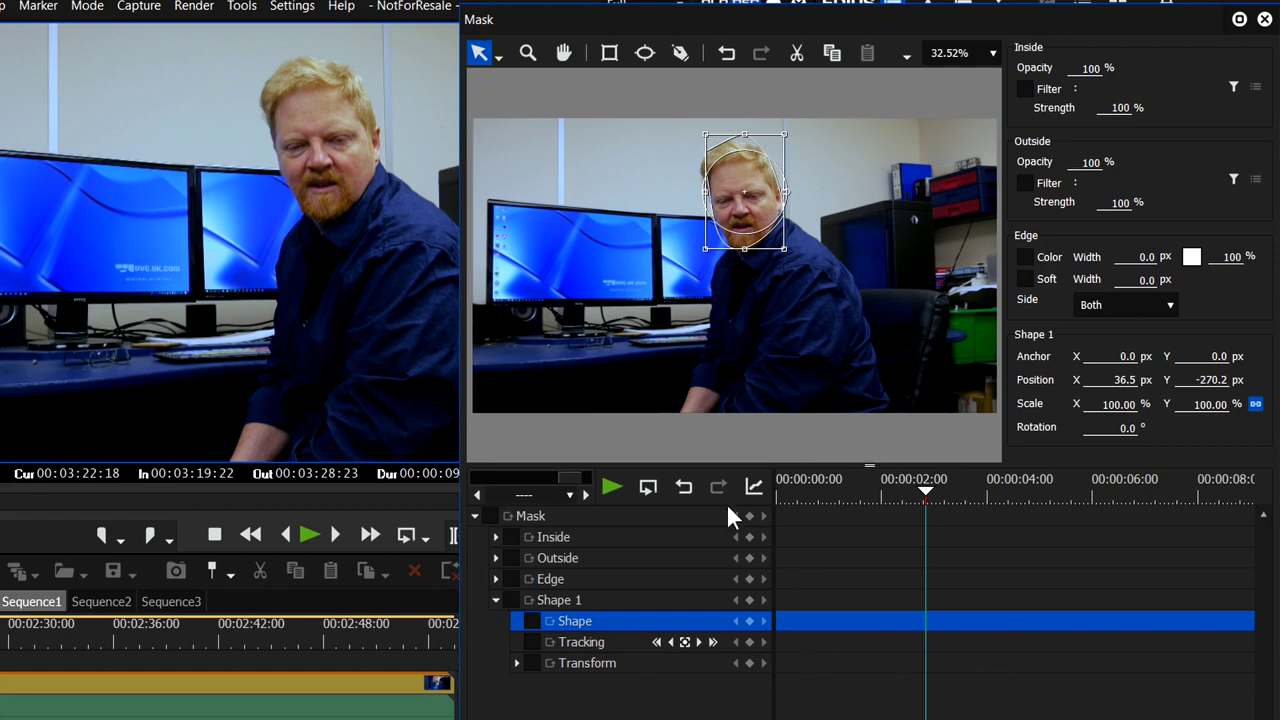
{"action": "left_click", "coordinate": [713, 642]}
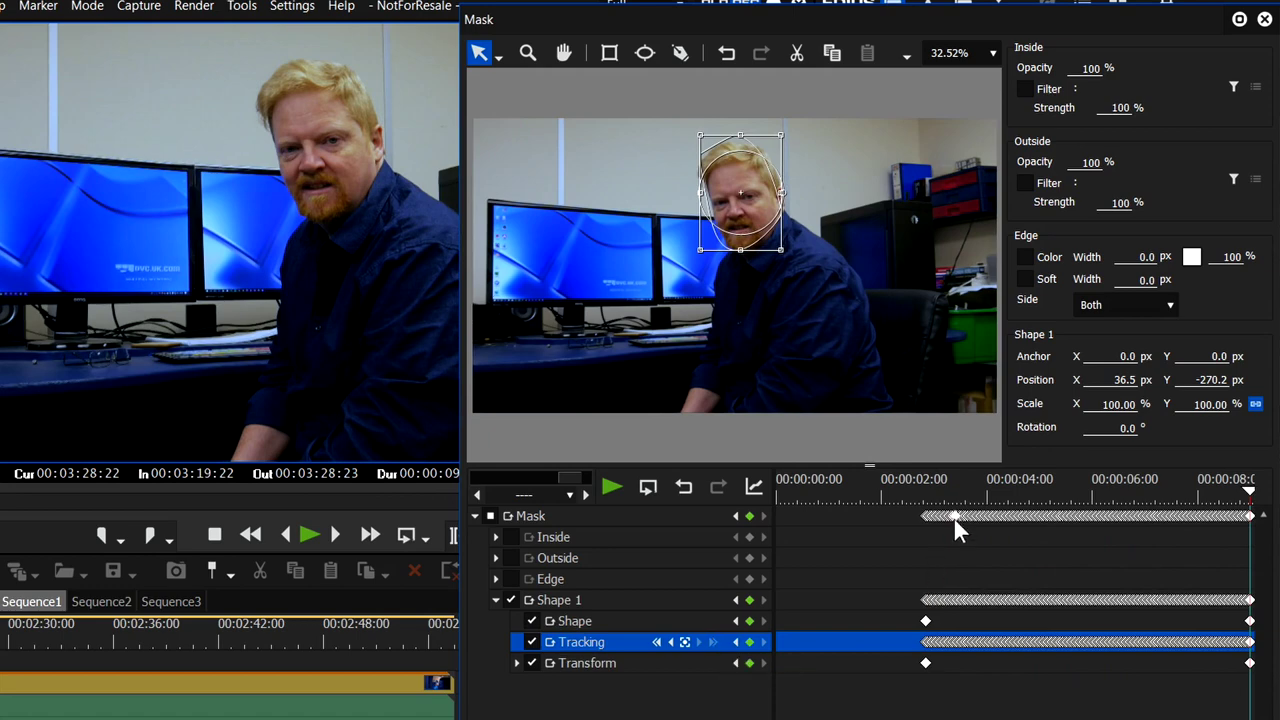
{"action": "left_click", "coordinate": [922, 485]}
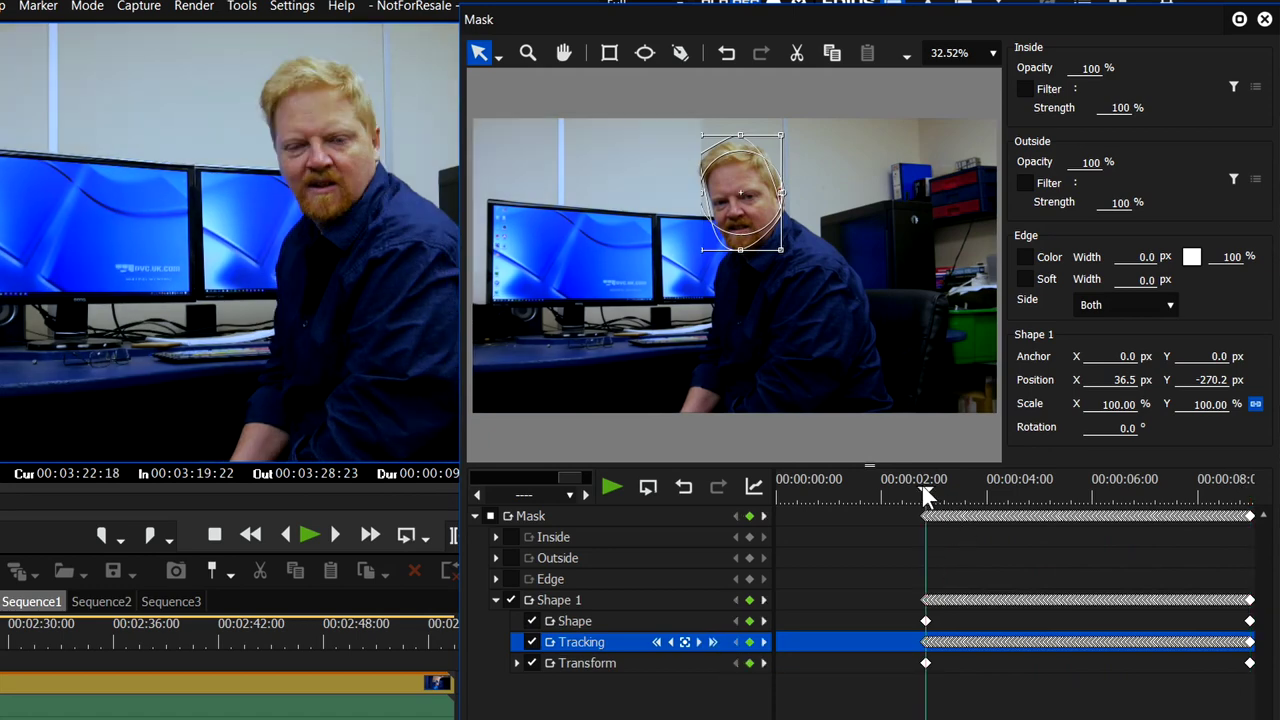
{"action": "left_click", "coordinate": [656, 638]}
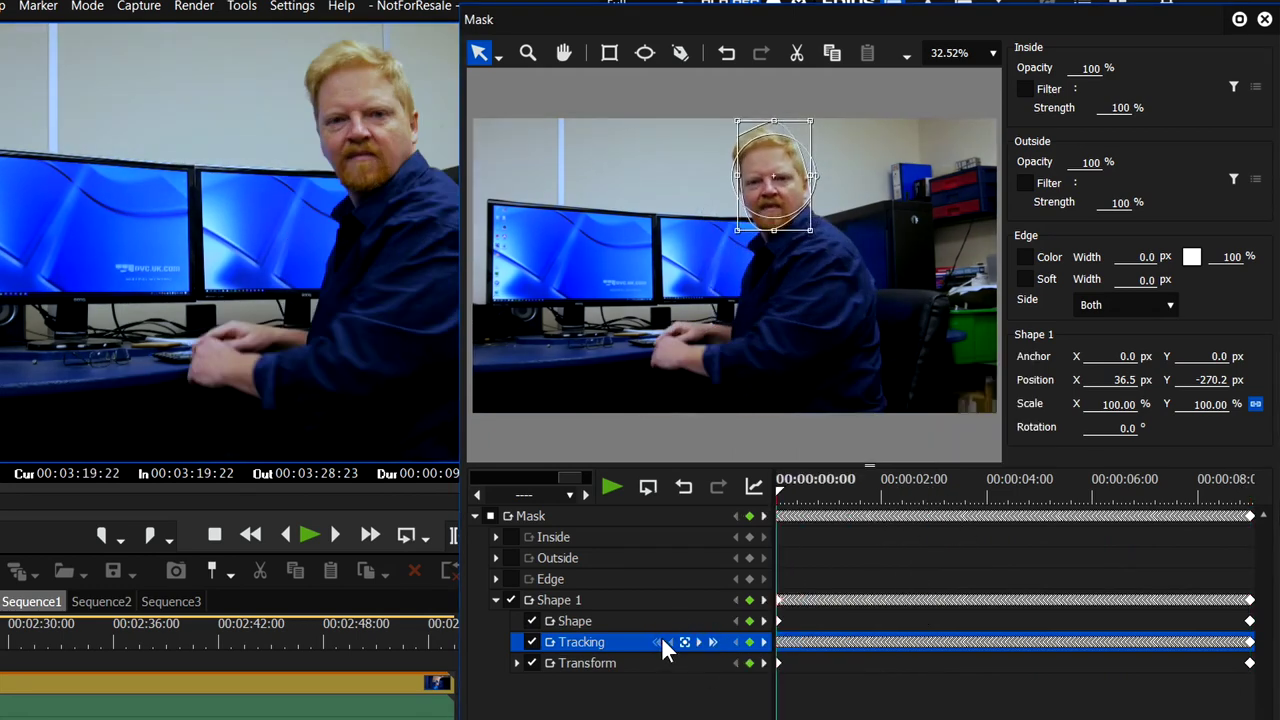
{"action": "left_click", "coordinate": [612, 487]}
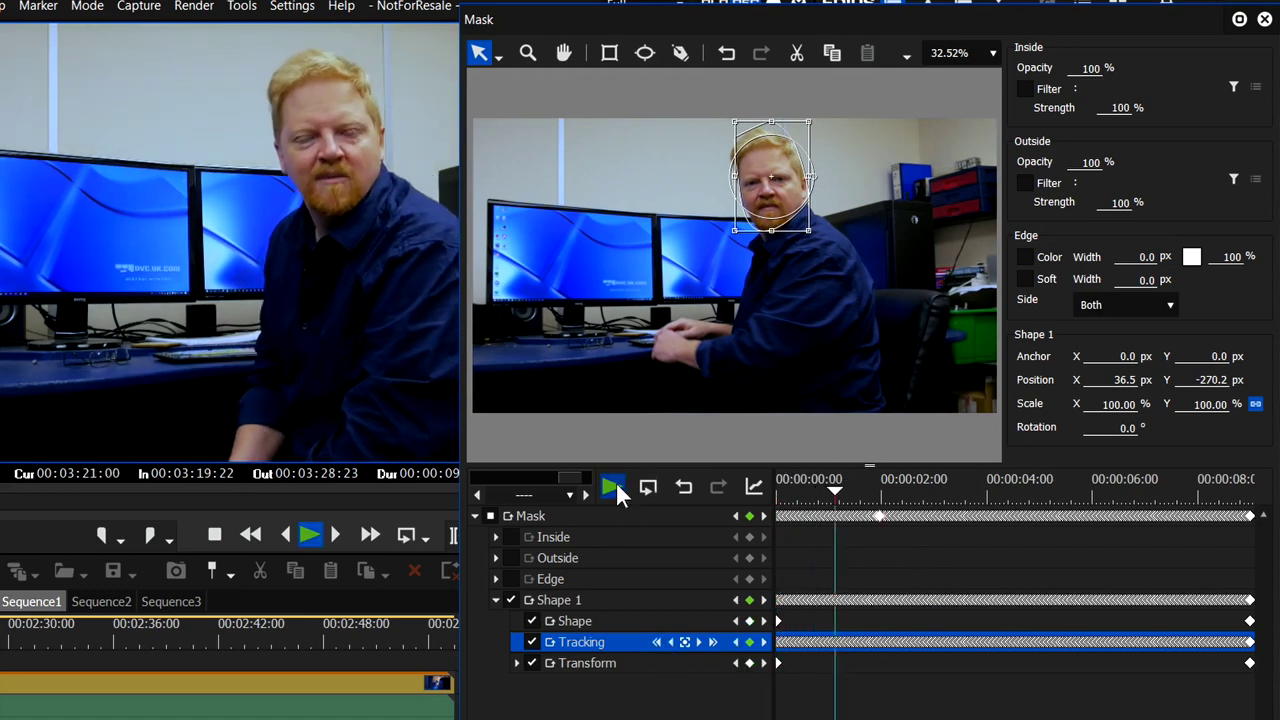
Enable a 3-Way Color Correction filter inside the mask, with gray balance saturation at 85.6 and contrast at 16.0
{"action": "left_click_drag", "start_coordinate": [783, 487], "coordinate": [943, 495]}
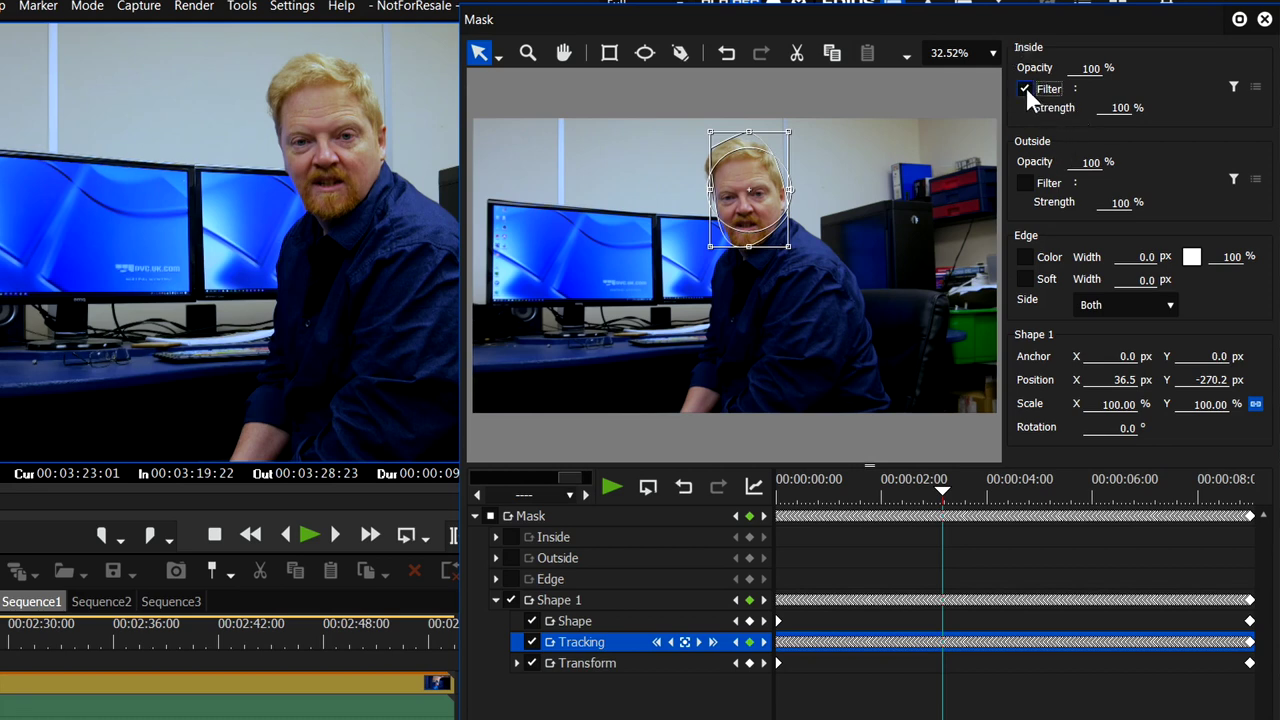
{"action": "left_click", "coordinate": [1234, 88]}
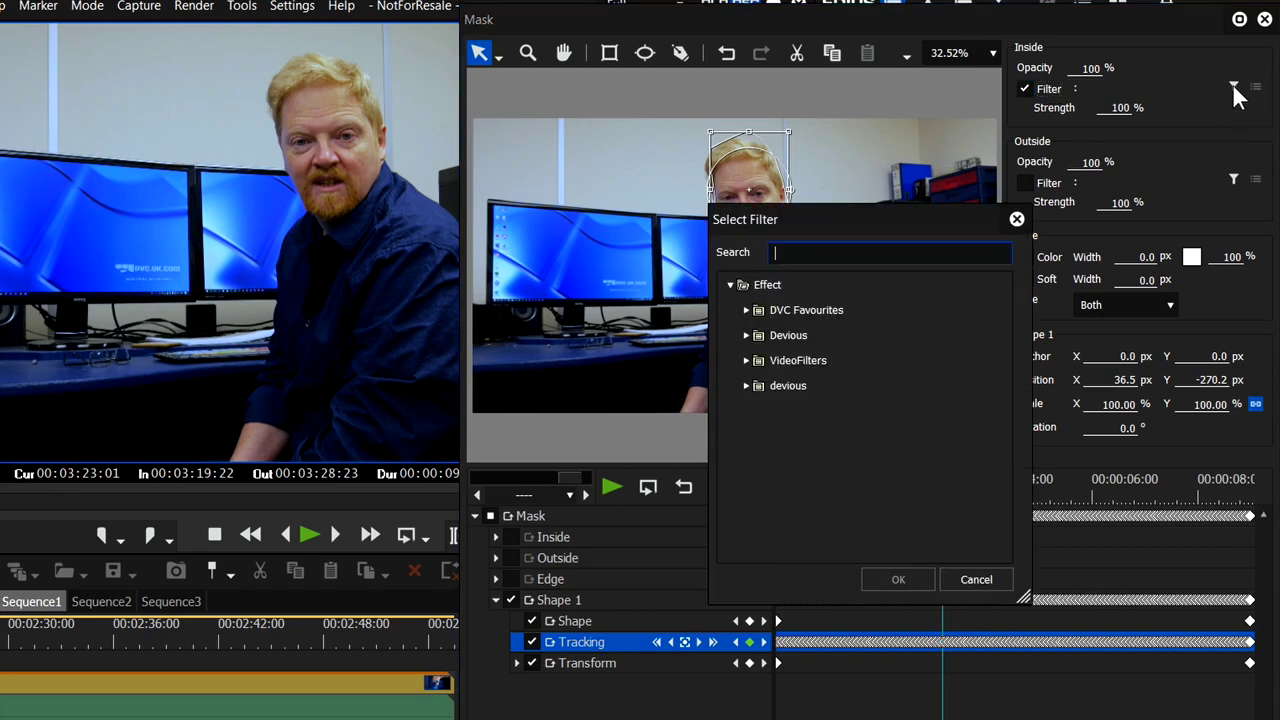
{"action": "left_click", "coordinate": [855, 314]}
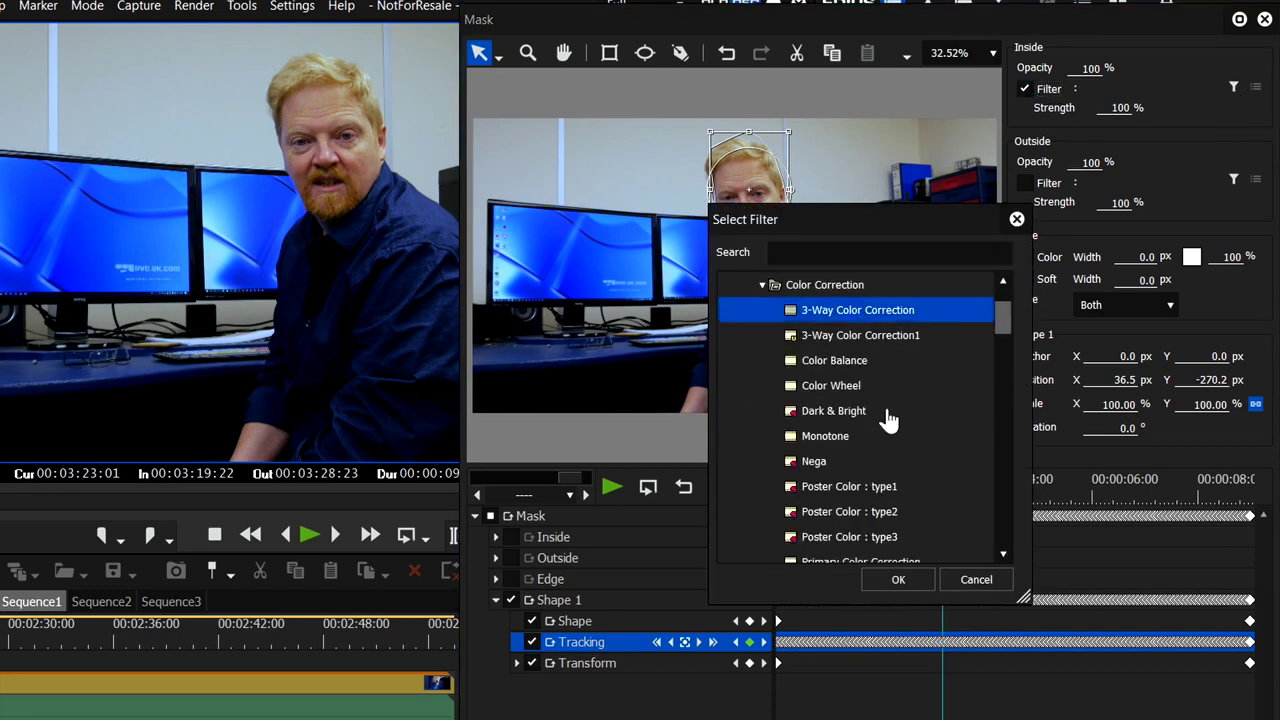
{"action": "left_click", "coordinate": [898, 579]}
{"action": "left_click", "coordinate": [1256, 87]}
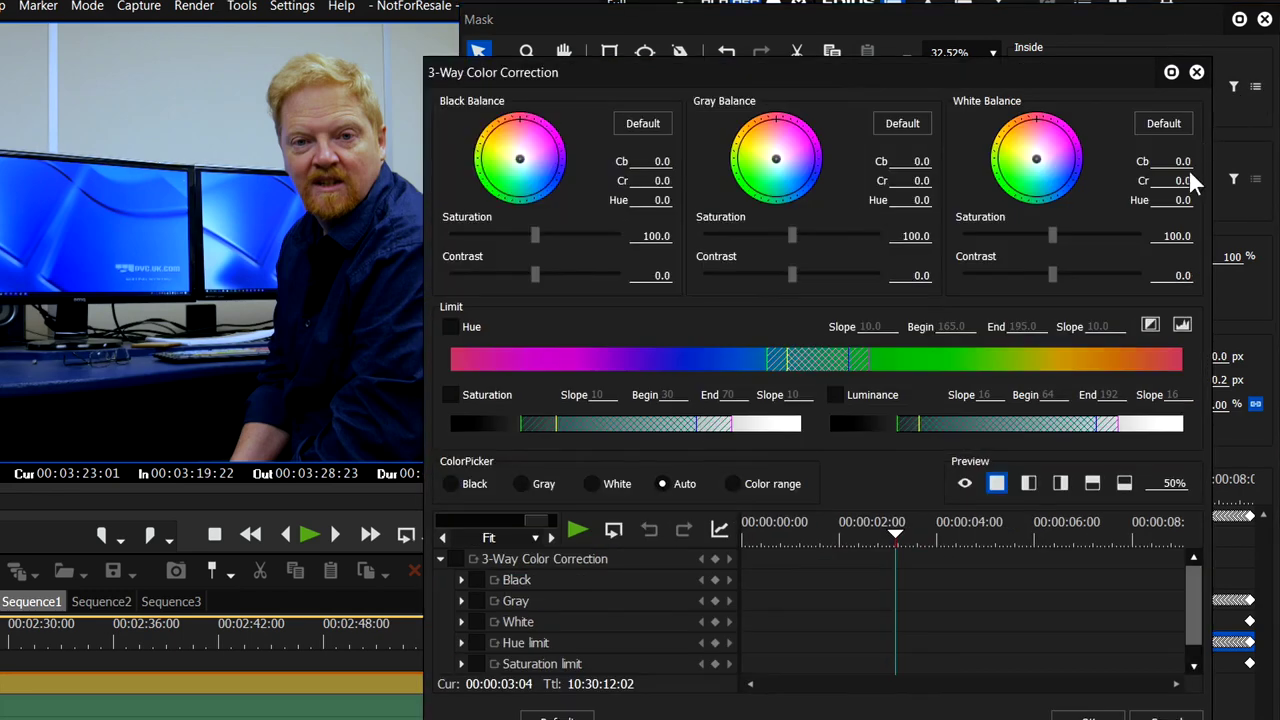
{"action": "left_click_drag", "start_coordinate": [791, 230], "coordinate": [834, 275]}
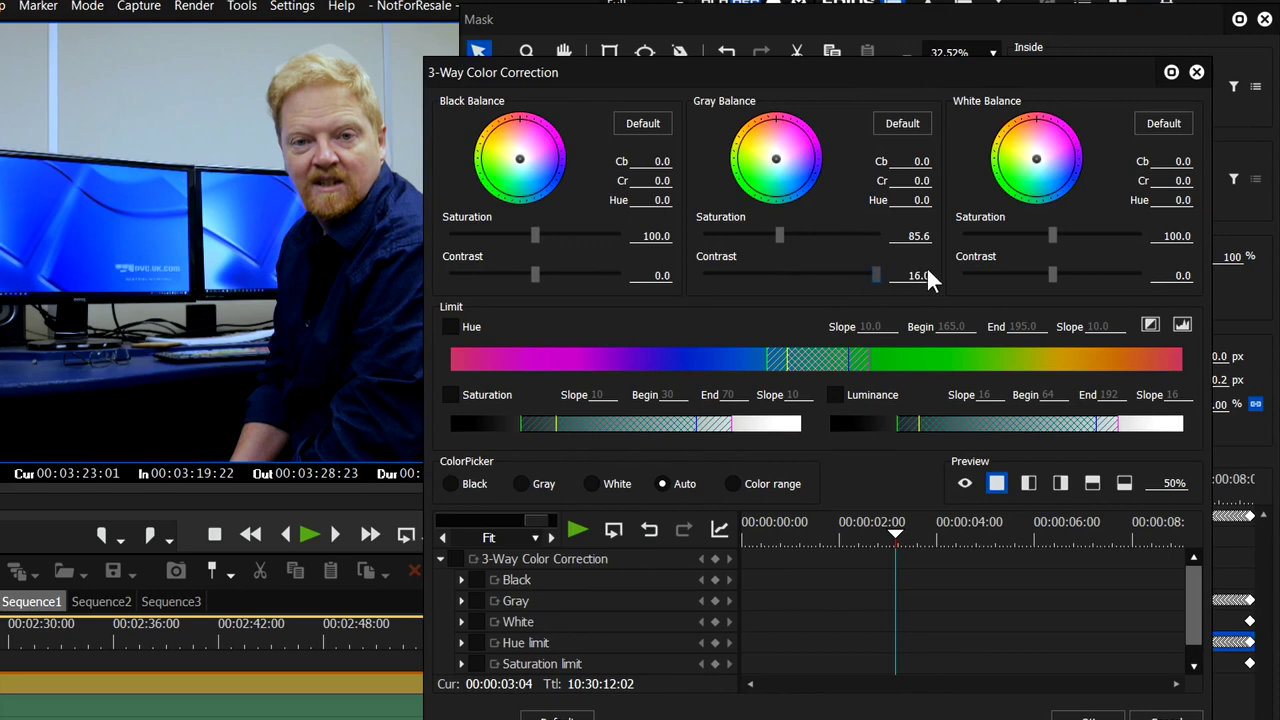
{"action": "left_click", "coordinate": [1088, 716]}
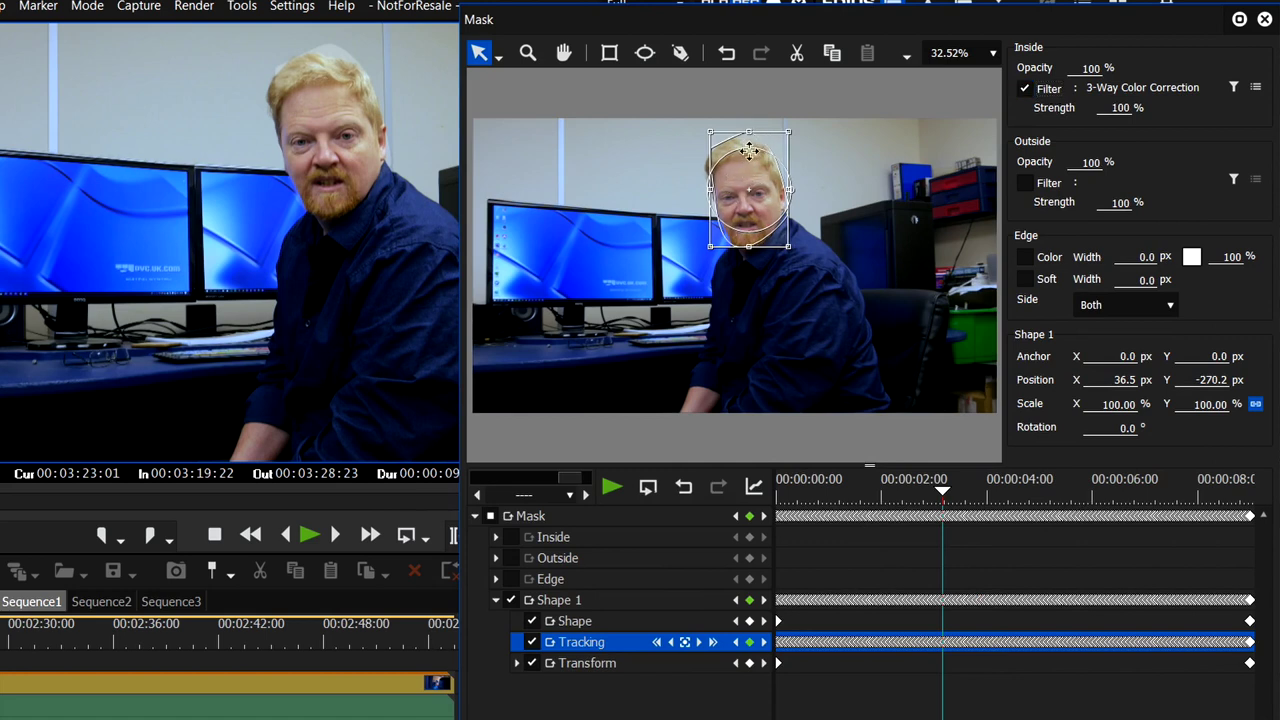
Switch to editing the mask's path points and adjust the point beside the man's hair at 00:03:24:03
{"action": "left_click", "coordinate": [497, 58]}
{"action": "left_click", "coordinate": [550, 103]}
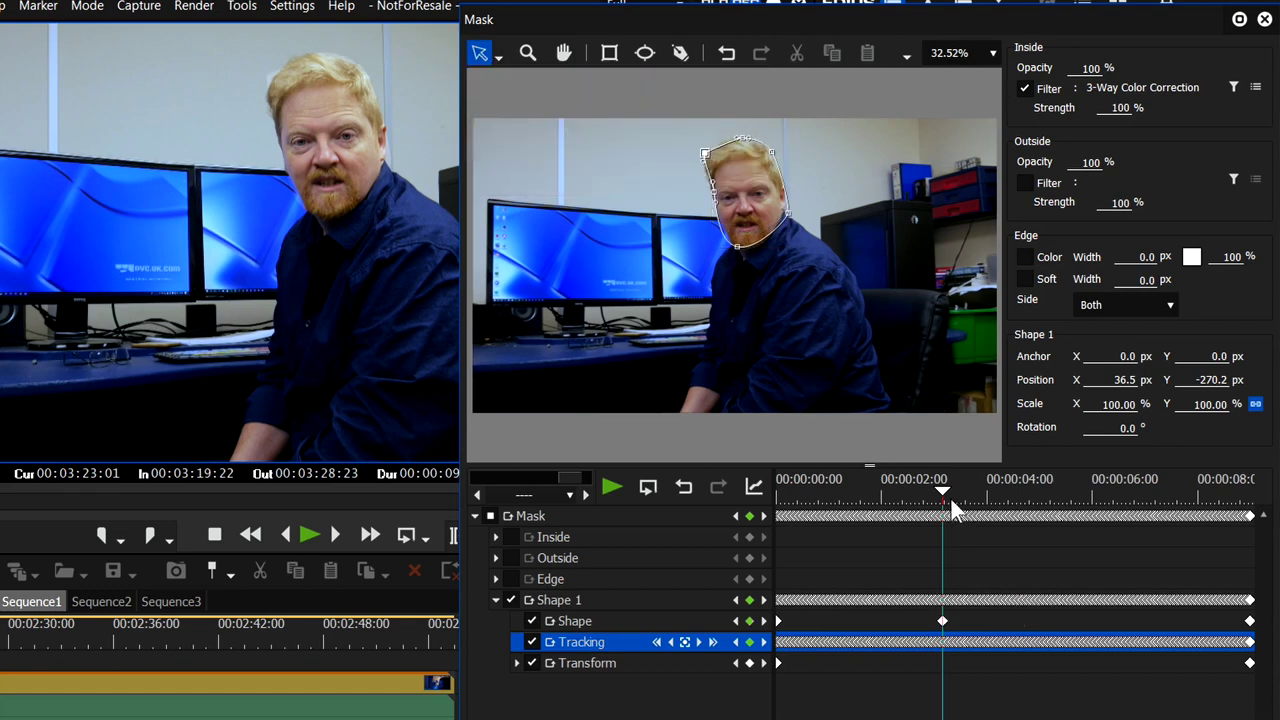
{"action": "left_click_drag", "start_coordinate": [951, 499], "coordinate": [997, 497]}
{"action": "left_click_drag", "start_coordinate": [707, 152], "coordinate": [707, 159]}
Refine the mask path's points and curve handles around the hair, cheek and chin at 00:03:24:03
{"action": "left_click", "coordinate": [527, 52]}
{"action": "left_click_drag", "start_coordinate": [740, 215], "coordinate": [870, 225]}
{"action": "left_click", "coordinate": [563, 52]}
{"action": "left_click_drag", "start_coordinate": [689, 106], "coordinate": [733, 321]}
{"action": "left_click", "coordinate": [481, 53]}
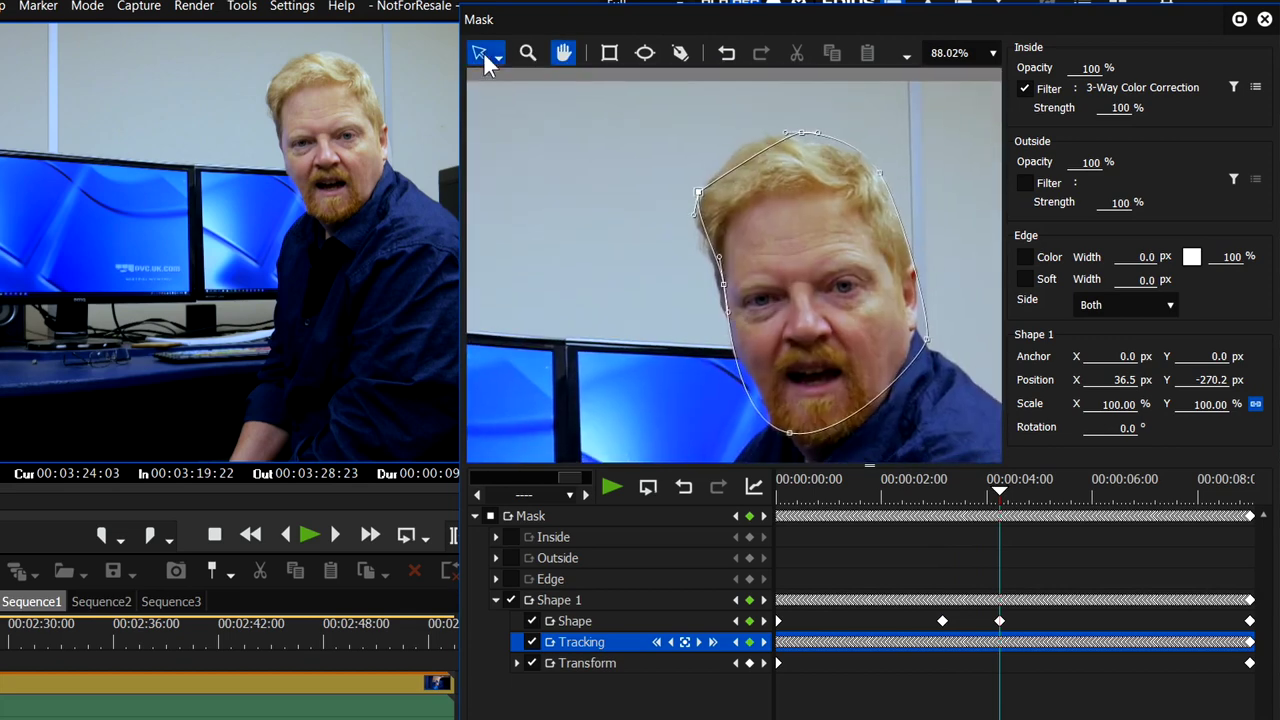
{"action": "mouse_move", "coordinate": [785, 132]}
{"action": "left_mouse_down"}
{"action": "mouse_move", "coordinate": [748, 128]}
{"action": "mouse_move", "coordinate": [789, 140]}
{"action": "left_mouse_up"}
{"action": "left_click_drag", "start_coordinate": [700, 223], "coordinate": [691, 235]}
{"action": "left_click_drag", "start_coordinate": [723, 284], "coordinate": [720, 287]}
{"action": "left_click_drag", "start_coordinate": [788, 434], "coordinate": [812, 452]}
Reshape the mask path to fit the man's head at 00:03:24:23
{"action": "left_click_drag", "start_coordinate": [929, 491], "coordinate": [986, 513]}
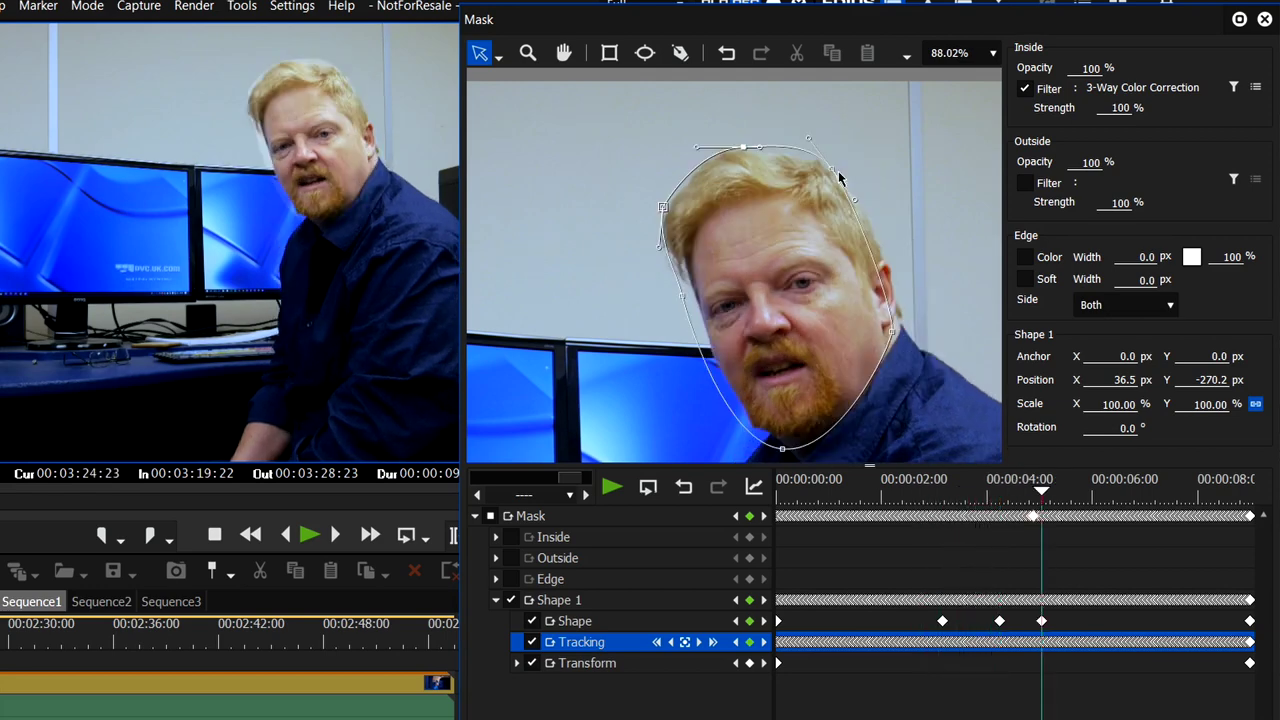
{"action": "left_click_drag", "start_coordinate": [834, 178], "coordinate": [838, 174]}
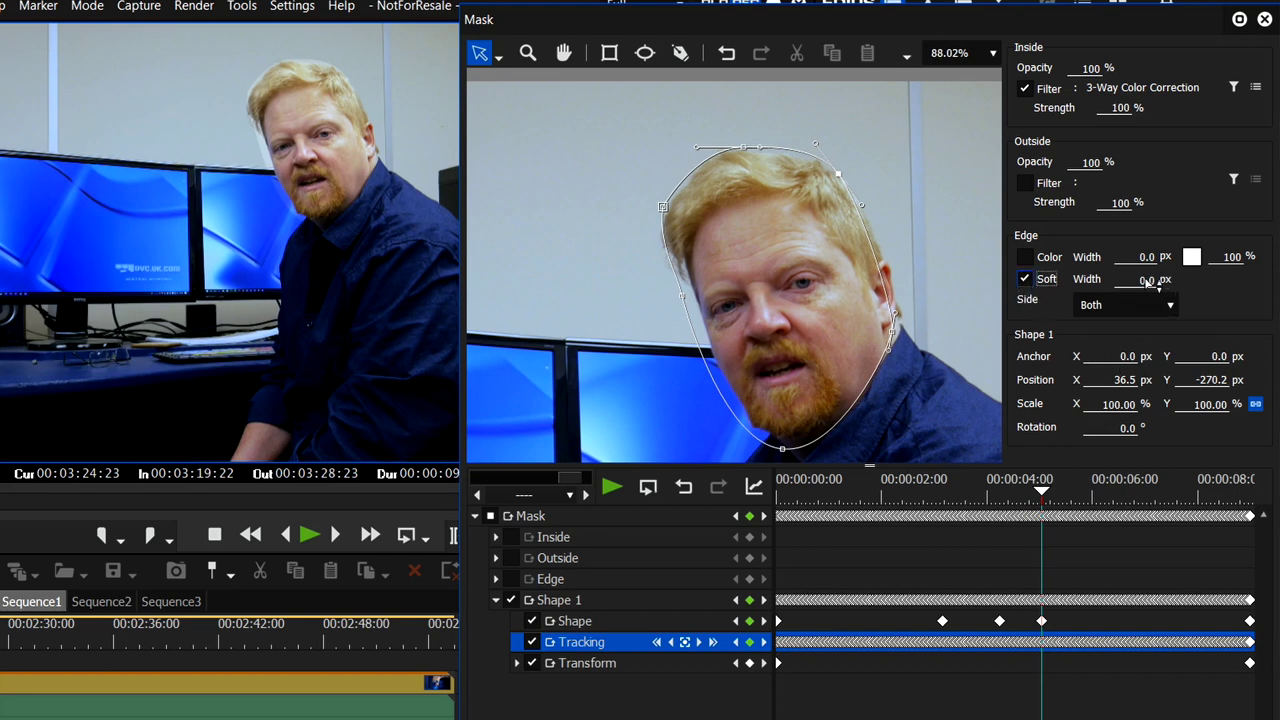
Soften the mask's edge with a width of 60.9 px, check it in playback, and apply the mask settings
{"action": "left_click_drag", "start_coordinate": [1154, 283], "coordinate": [1158, 2]}
{"action": "left_click_drag", "start_coordinate": [1145, 280], "coordinate": [1125, 280]}
{"action": "left_click", "coordinate": [611, 487]}
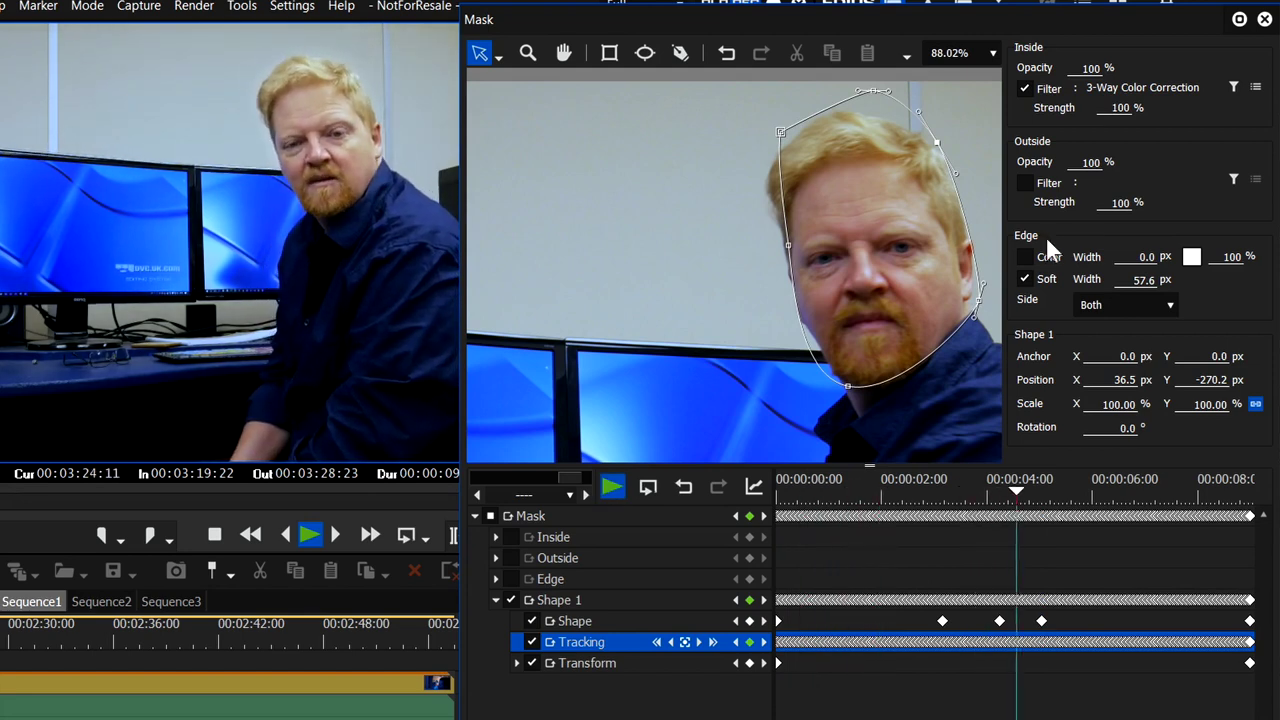
{"action": "left_click_drag", "start_coordinate": [1146, 278], "coordinate": [1143, 249]}
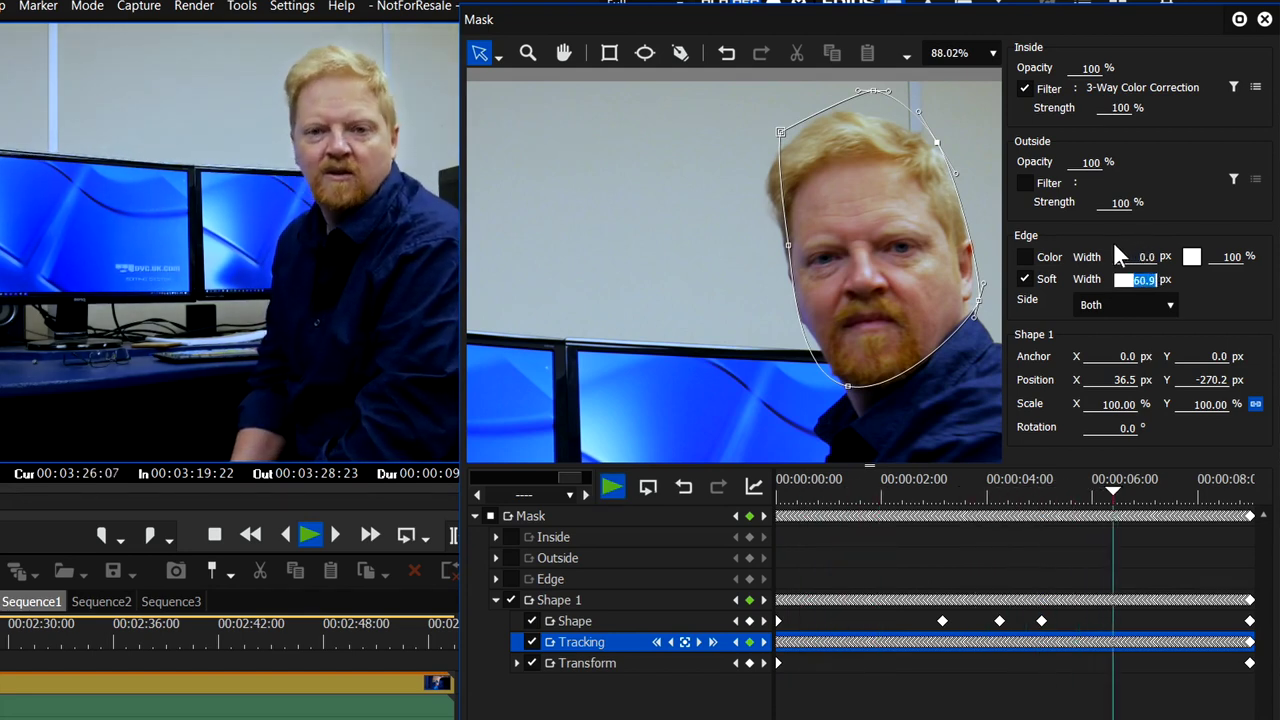
{"action": "left_click", "coordinate": [862, 490]}
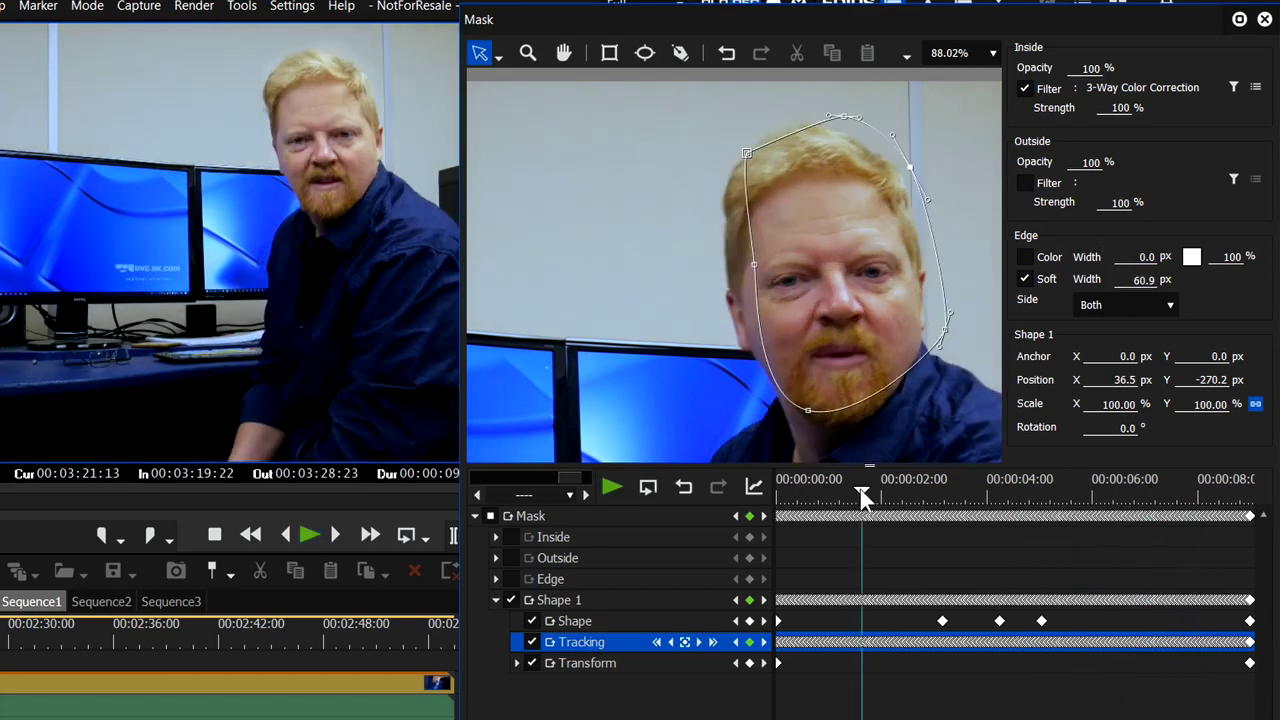
{"action": "left_click", "coordinate": [1200, 716]}
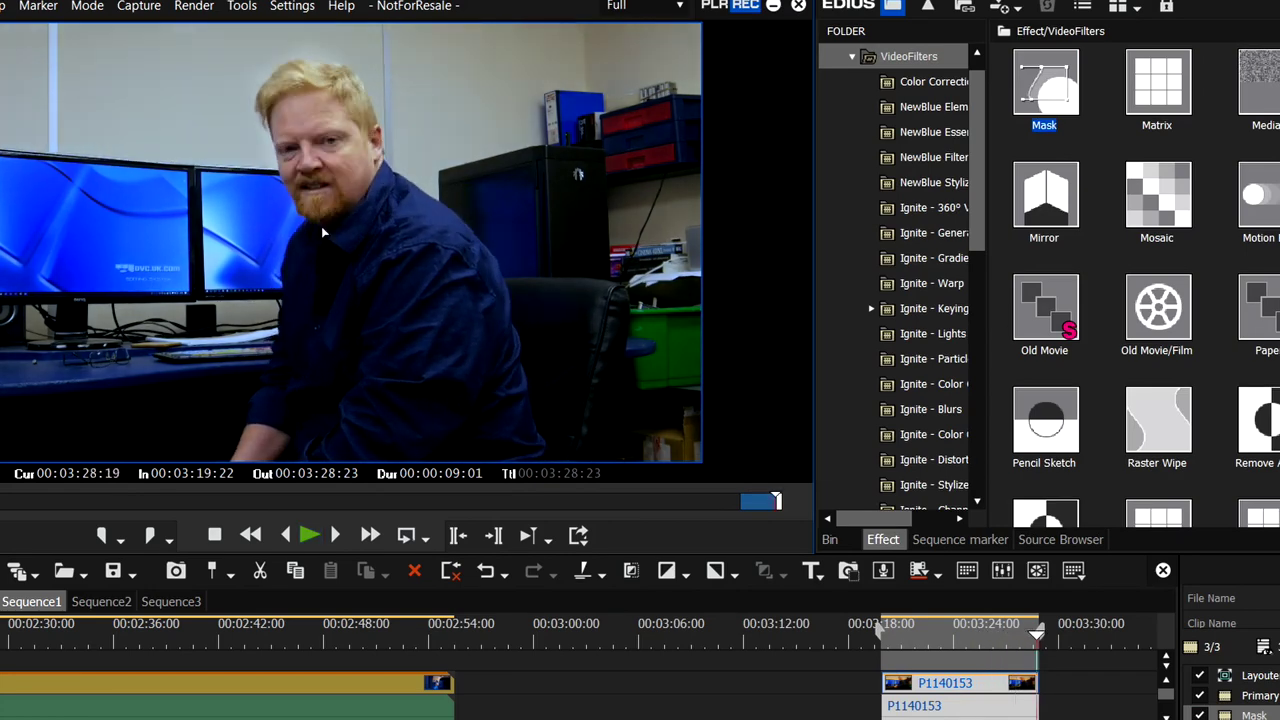
Return to the clip's start at 00:03:19:22, reopen its Mask filter, and reposition the mask window
{"action": "left_click", "coordinate": [927, 632]}
{"action": "left_click", "coordinate": [889, 635]}
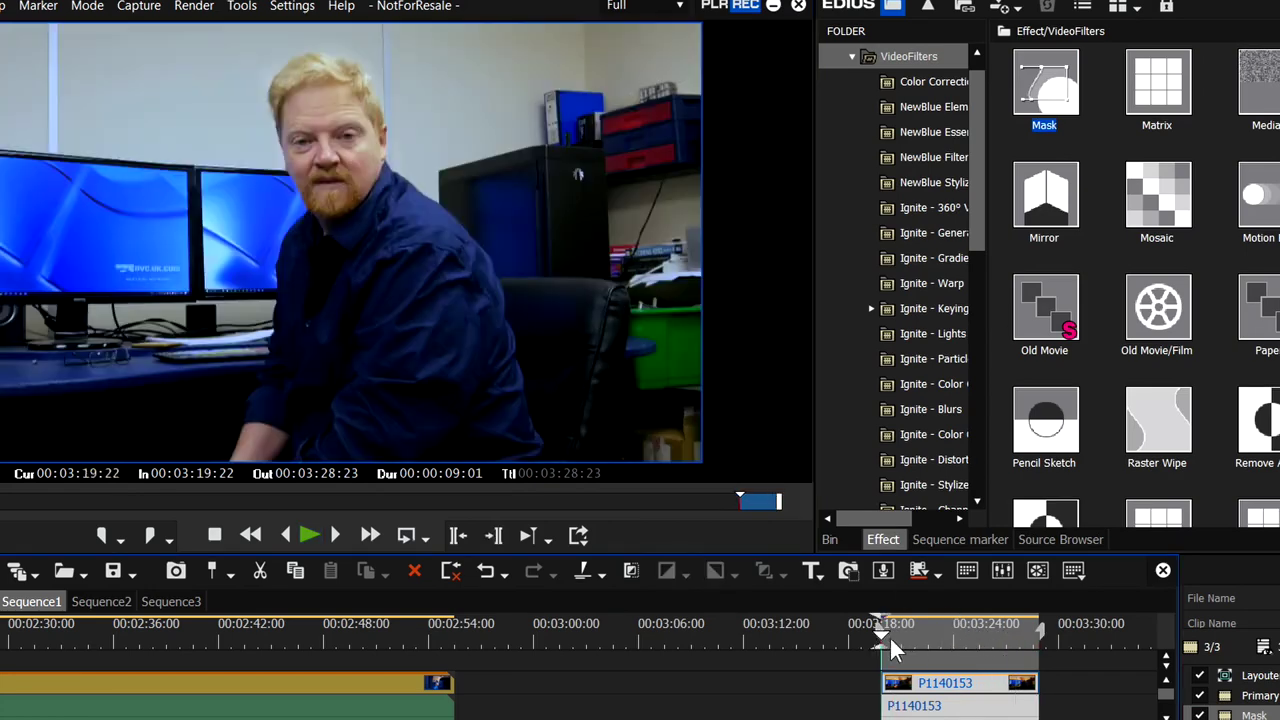
{"action": "double_click", "coordinate": [1228, 714]}
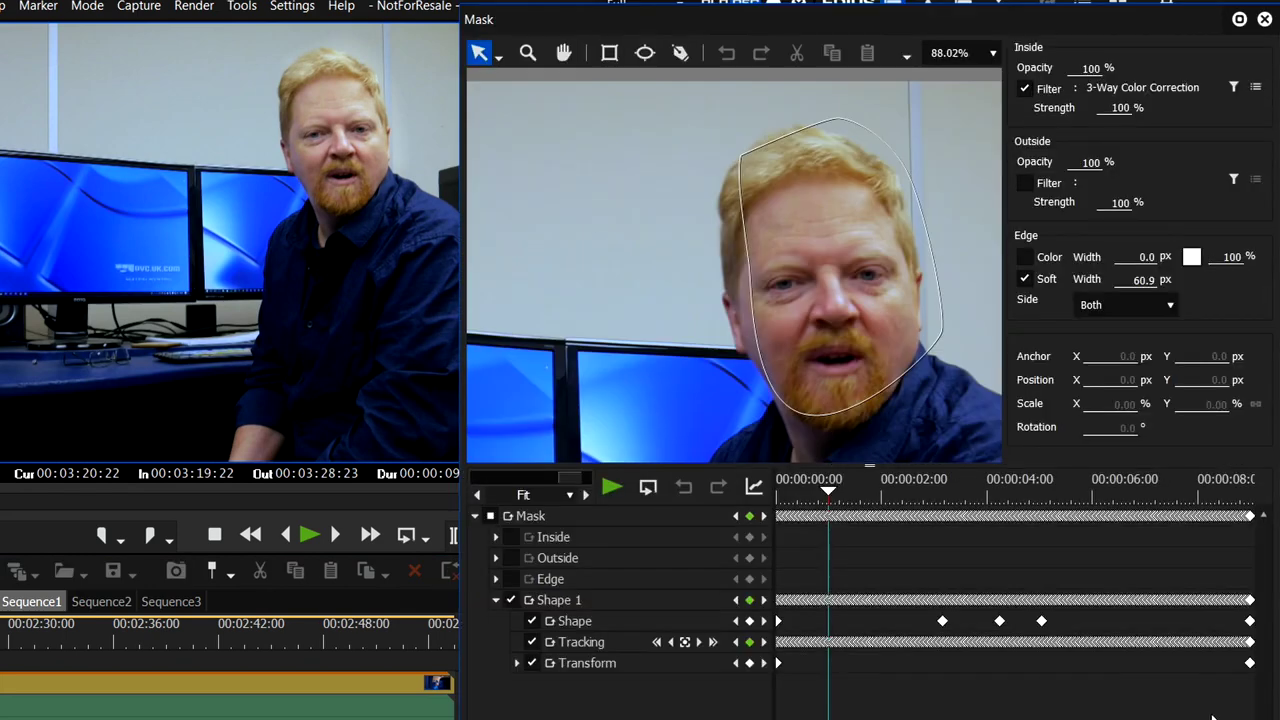
{"action": "left_click_drag", "start_coordinate": [959, 30], "coordinate": [953, 132]}
{"action": "left_click_drag", "start_coordinate": [811, 56], "coordinate": [611, 57]}
{"action": "left_click_drag", "start_coordinate": [670, 117], "coordinate": [651, 50]}
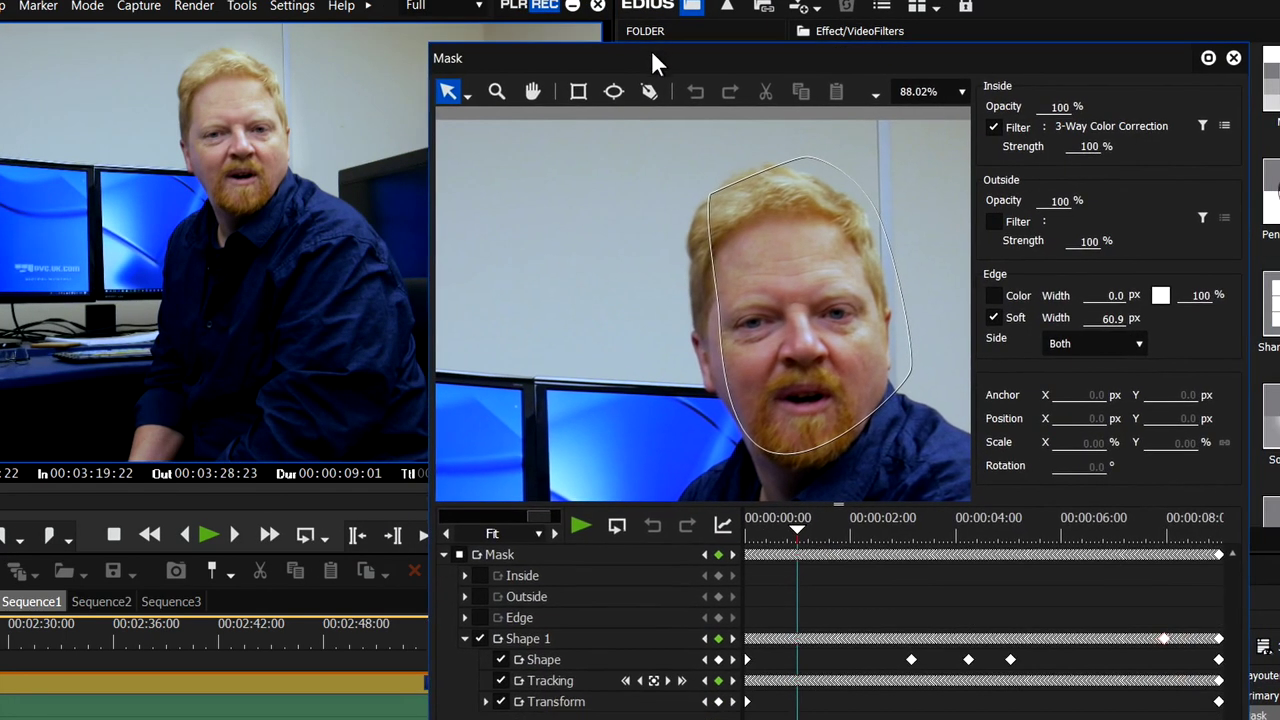
Replace the filter inside the mask with Combine Filters
{"action": "left_click", "coordinate": [1201, 126]}
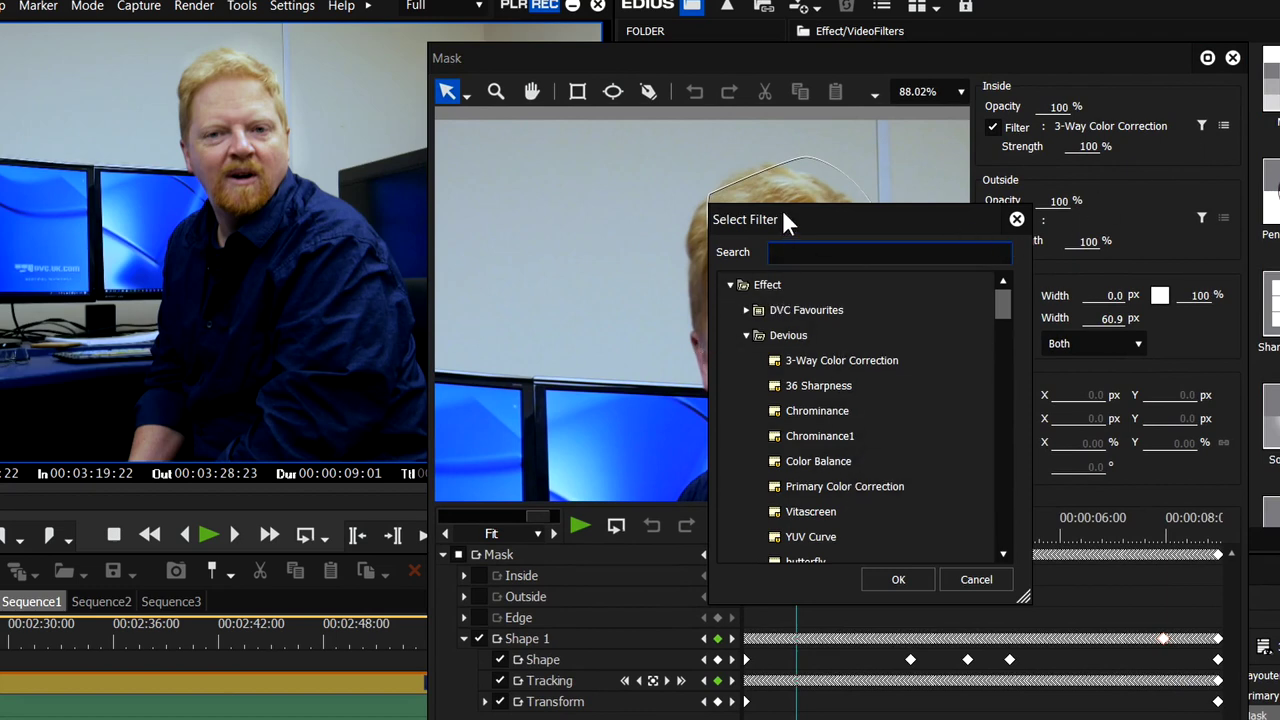
{"action": "left_click_drag", "start_coordinate": [782, 209], "coordinate": [646, 180]}
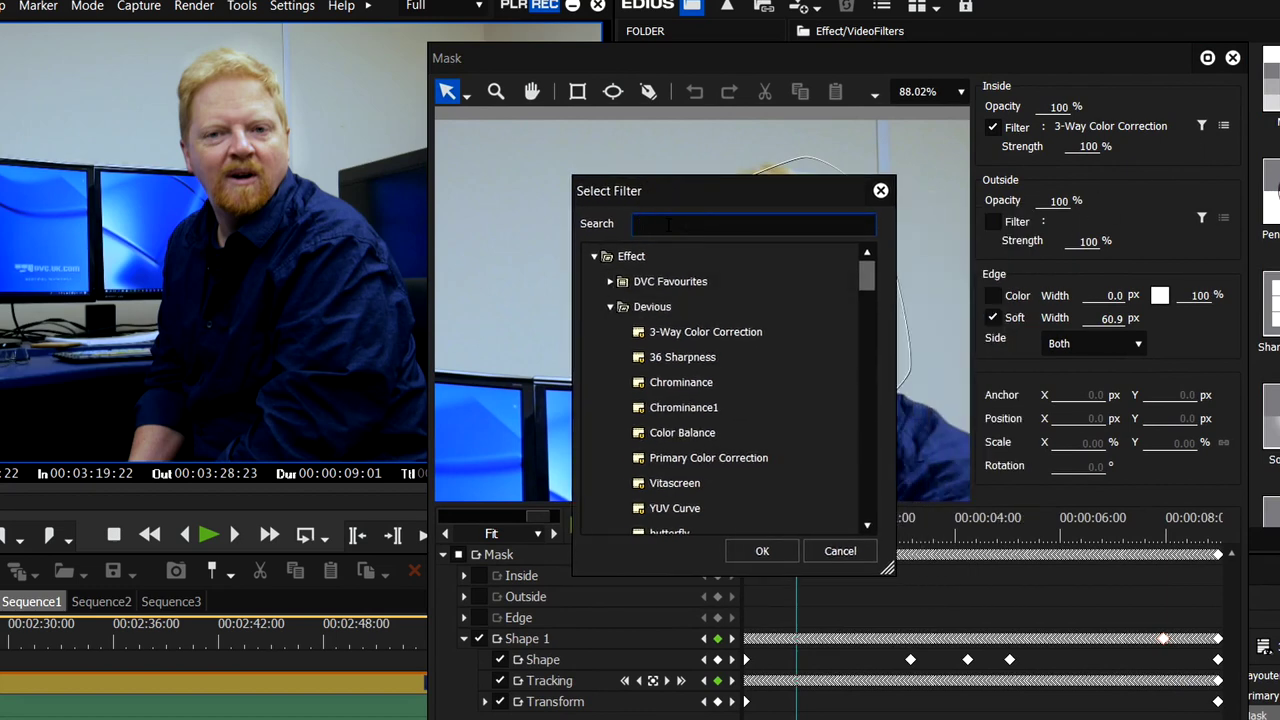
{"action": "type", "text": "comb"}
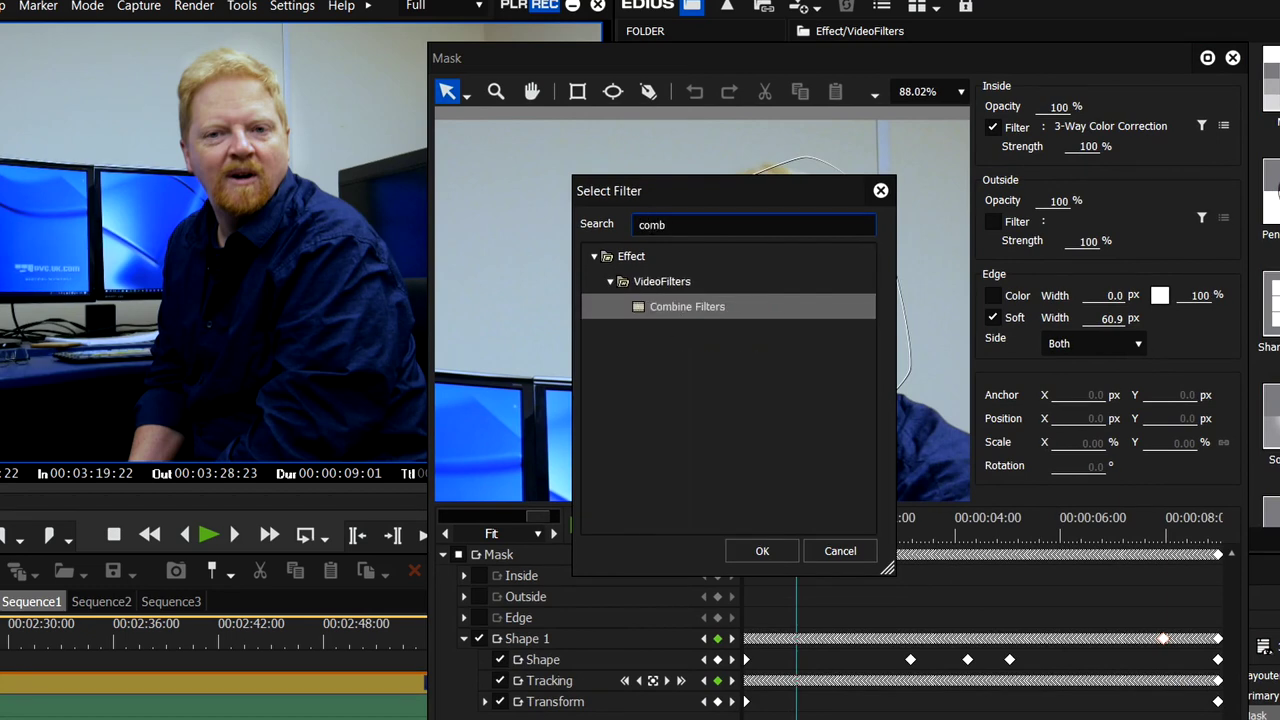
{"action": "left_click", "coordinate": [673, 309]}
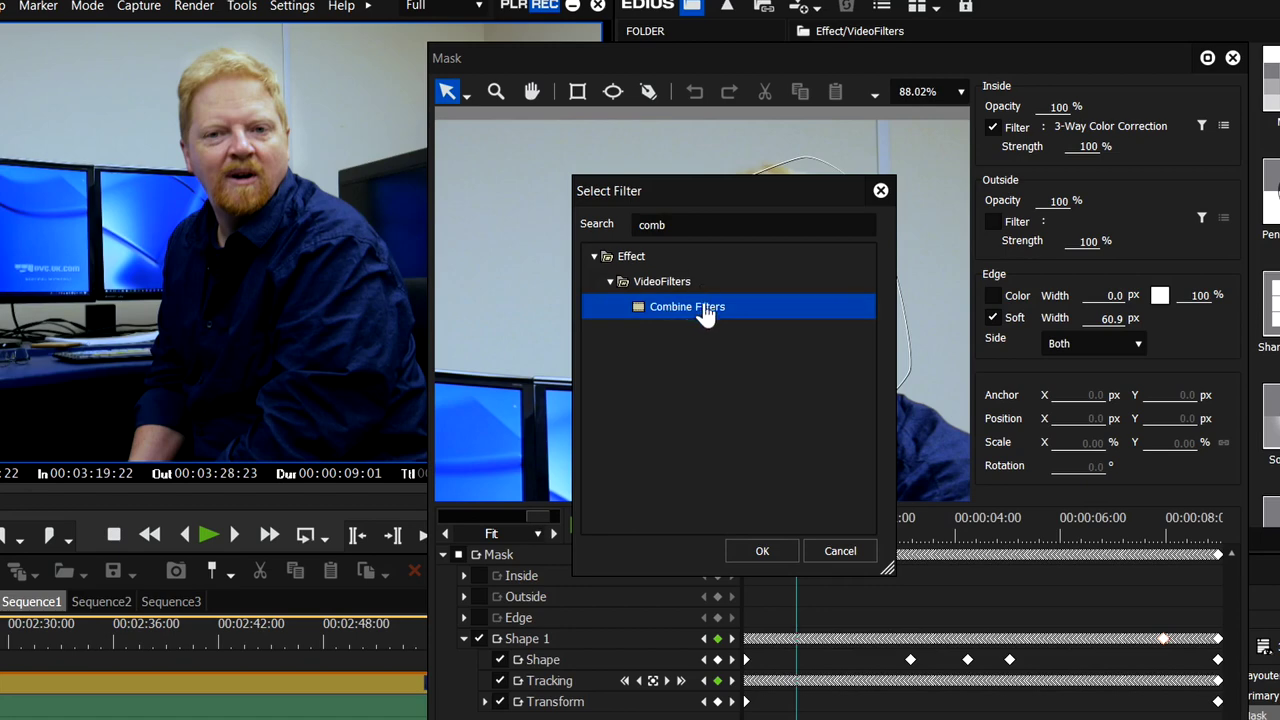
{"action": "left_click", "coordinate": [762, 551]}
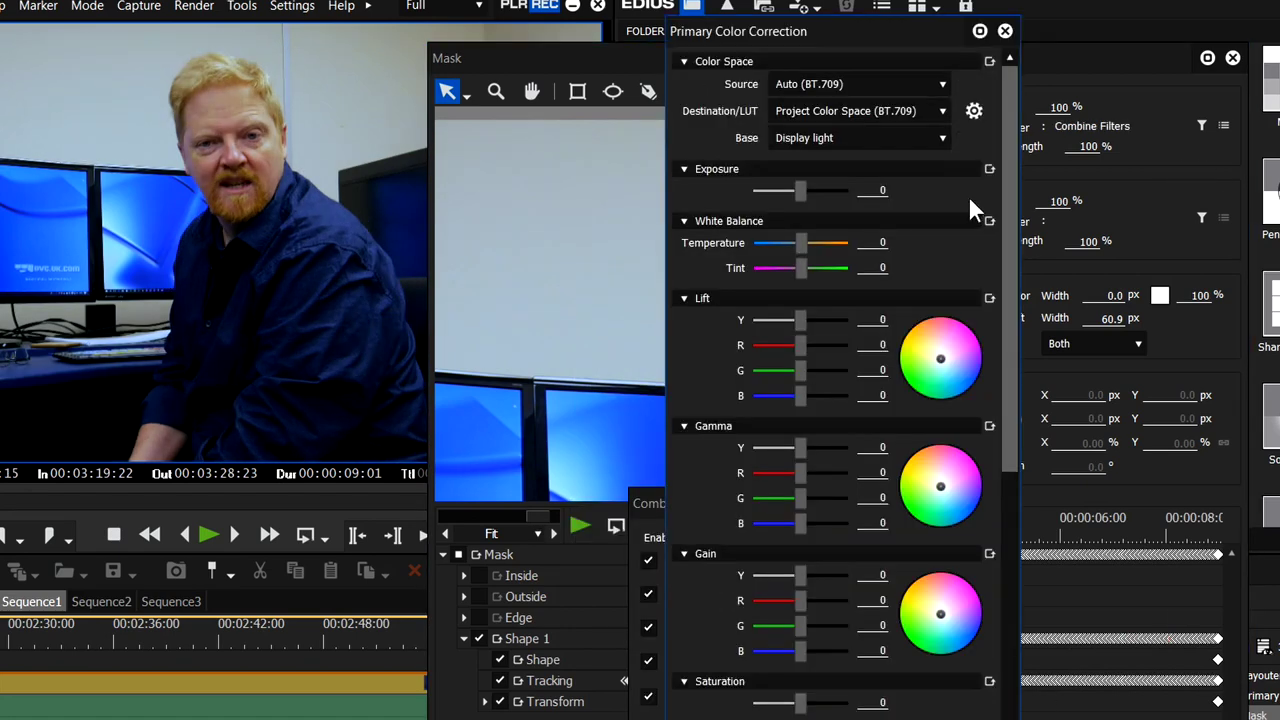
In the combined Primary Color Correction, reshape the Y curve with brighter midtones and set the white balance temperature to -17
{"action": "left_click_drag", "start_coordinate": [1013, 473], "coordinate": [1030, 686]}
{"action": "left_click_drag", "start_coordinate": [797, 482], "coordinate": [767, 466]}
{"action": "left_click_drag", "start_coordinate": [739, 538], "coordinate": [711, 561]}
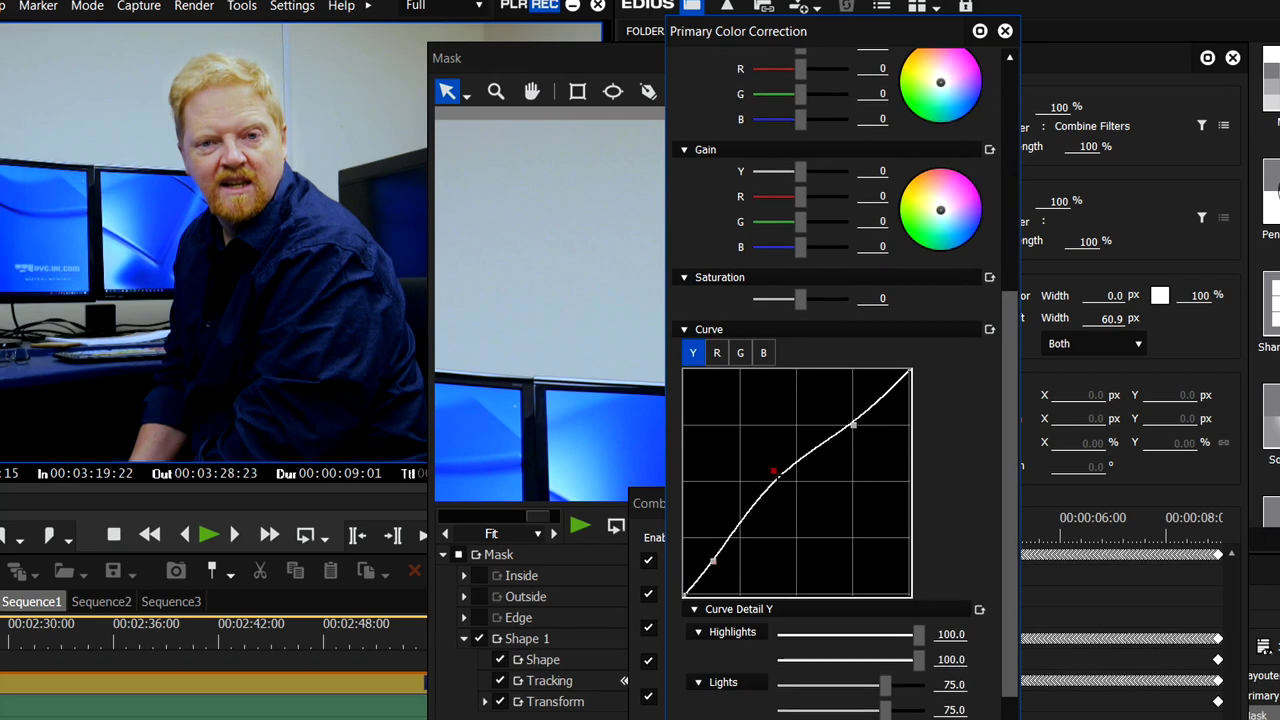
{"action": "scroll", "coordinate": [797, 65], "scroll_direction": "up", "scroll_amount": 5}
{"action": "left_click_drag", "start_coordinate": [797, 65], "coordinate": [790, 64]}
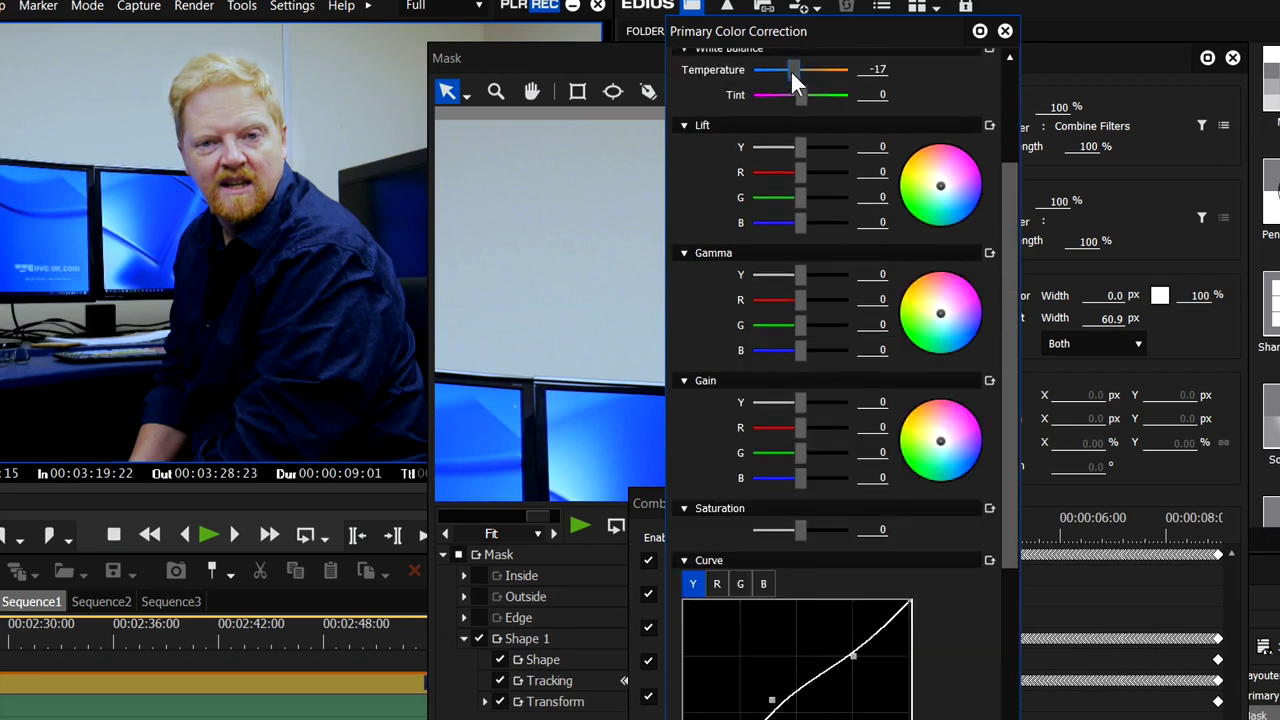
{"action": "scroll", "coordinate": [800, 399], "scroll_direction": "down", "scroll_amount": 5}
{"action": "left_click_drag", "start_coordinate": [800, 399], "coordinate": [810, 402]}
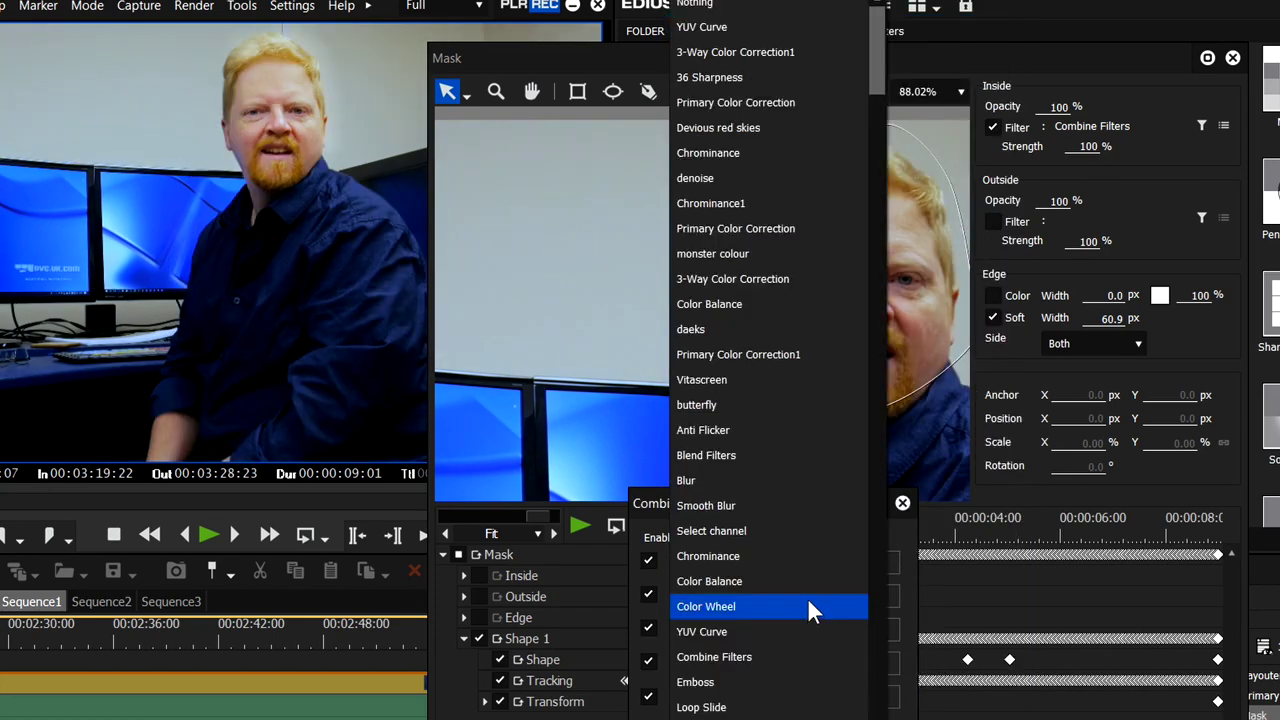
Add 36 Sharpness as the second combined filter with Sharp at 6, and loop the clip's playback
{"action": "left_click", "coordinate": [733, 77]}
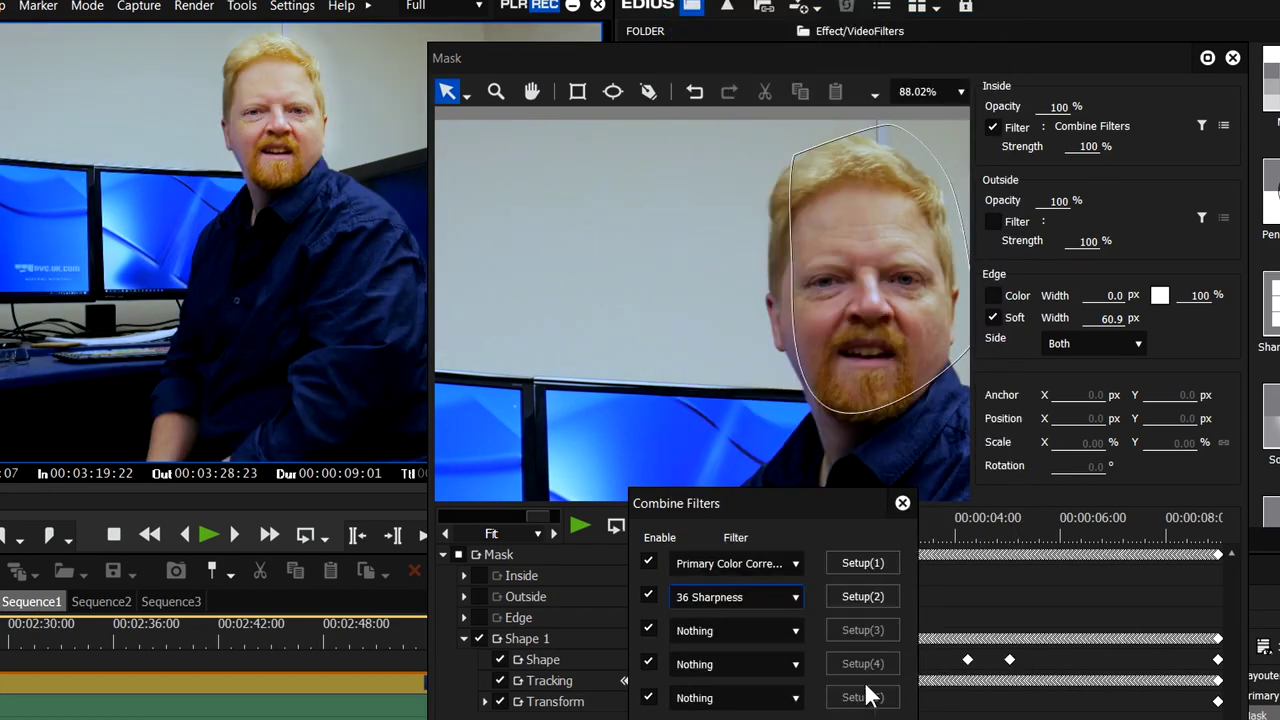
{"action": "left_click", "coordinate": [874, 596]}
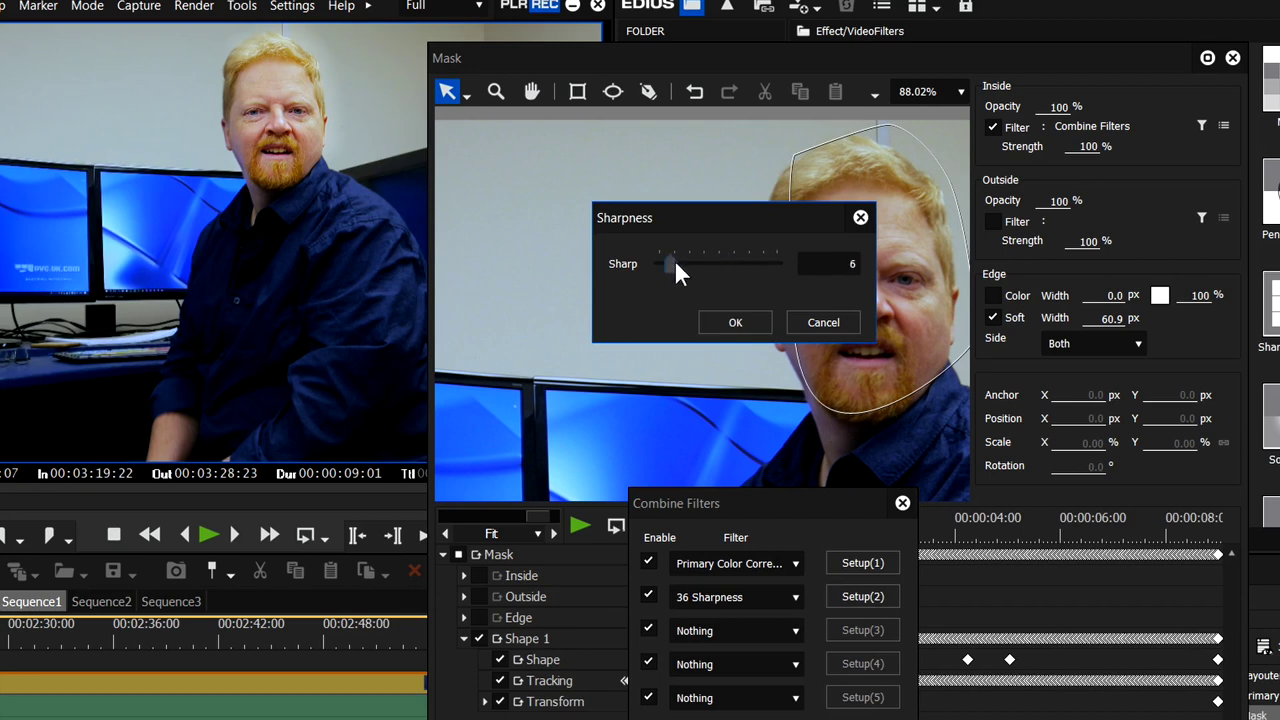
{"action": "key", "text": "Return"}
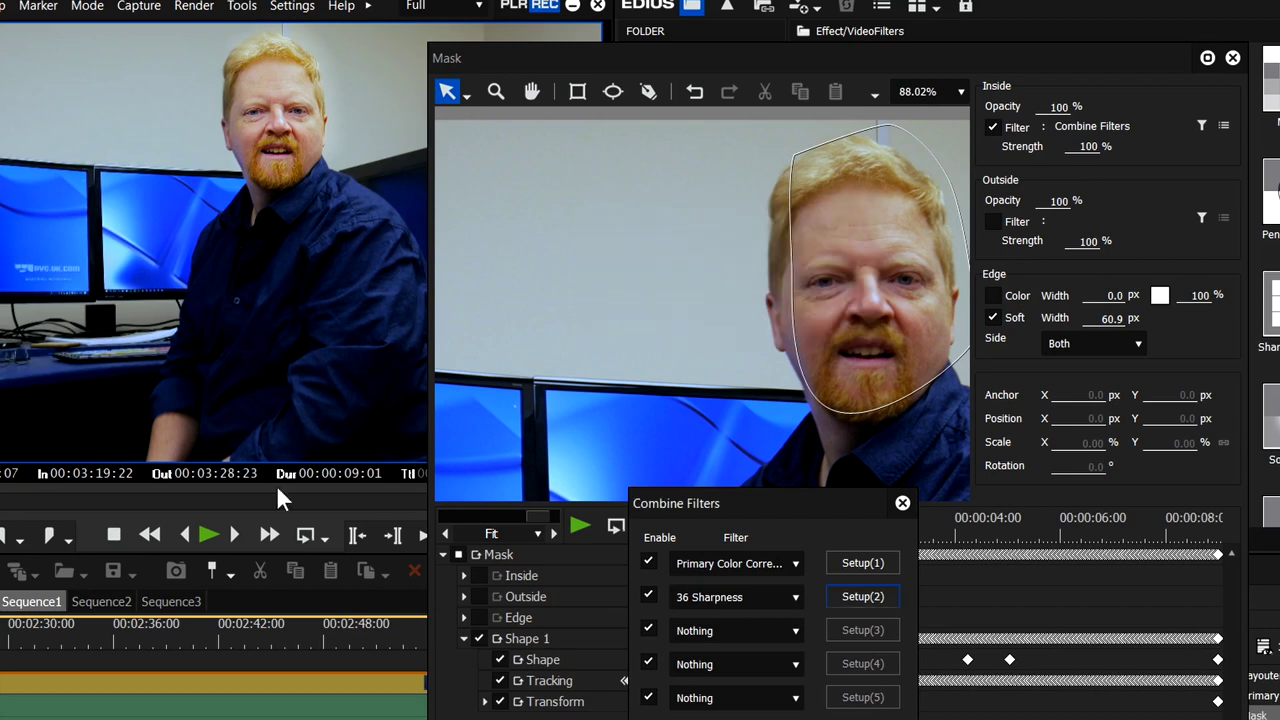
{"action": "left_click", "coordinate": [305, 534]}
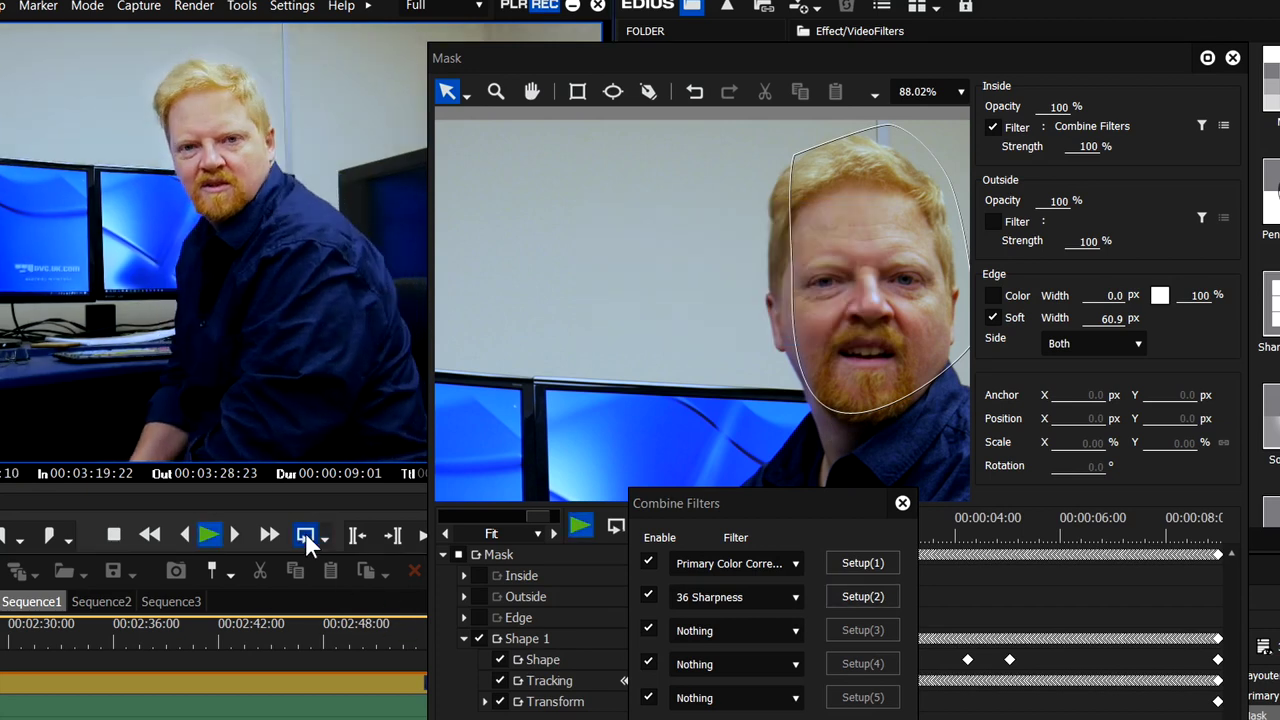
Add 3-Way Color Correction1 as the third combined filter, adjust its colour settings, and stop the looped playback
{"action": "left_click", "coordinate": [765, 629]}
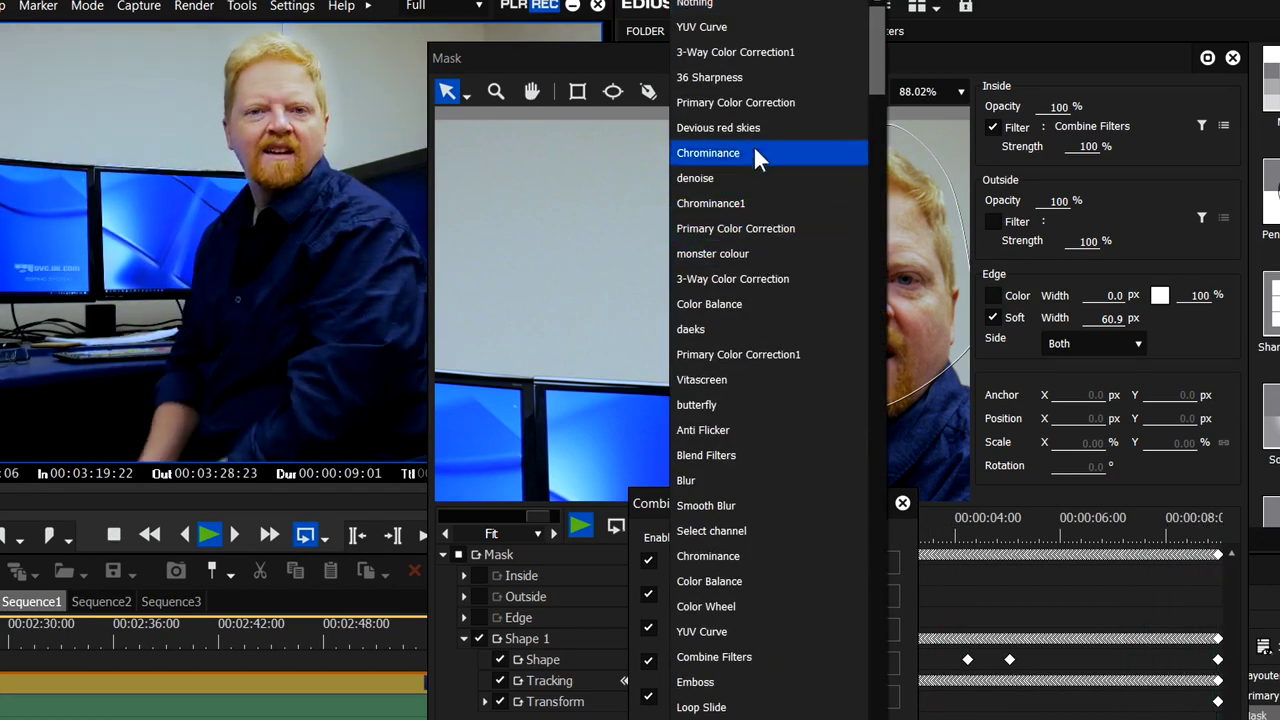
{"action": "left_click", "coordinate": [750, 54]}
{"action": "left_click", "coordinate": [880, 629]}
{"action": "left_click_drag", "start_coordinate": [796, 230], "coordinate": [812, 230]}
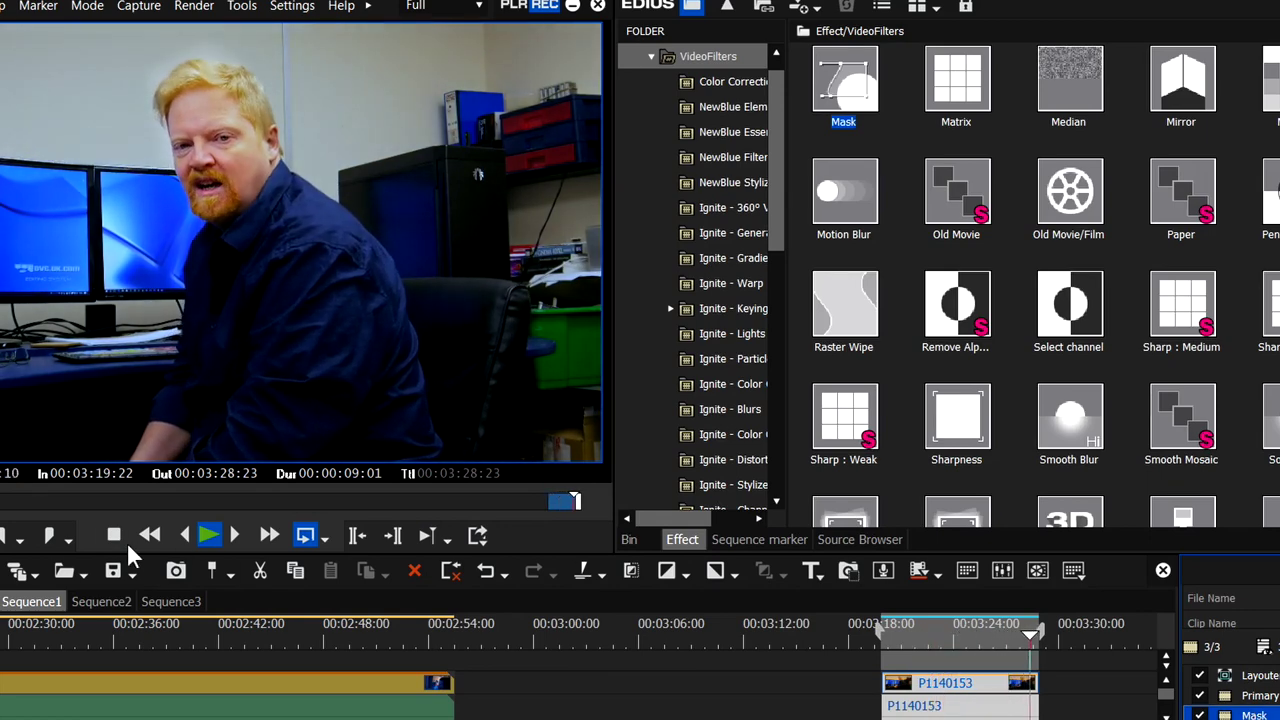
{"action": "left_click", "coordinate": [114, 535]}
Reopen the mask's Combine Filters settings and add Chrominance as the fourth filter
{"action": "double_click", "coordinate": [1253, 714]}
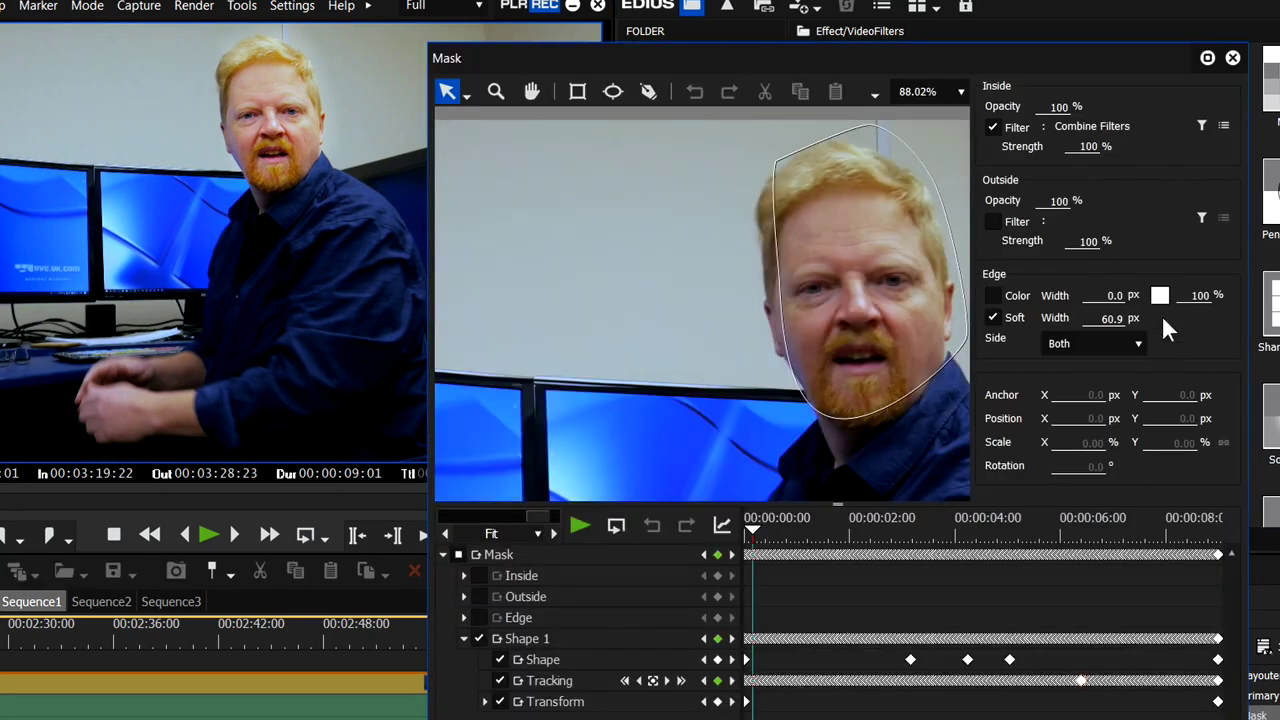
{"action": "left_click", "coordinate": [1223, 127]}
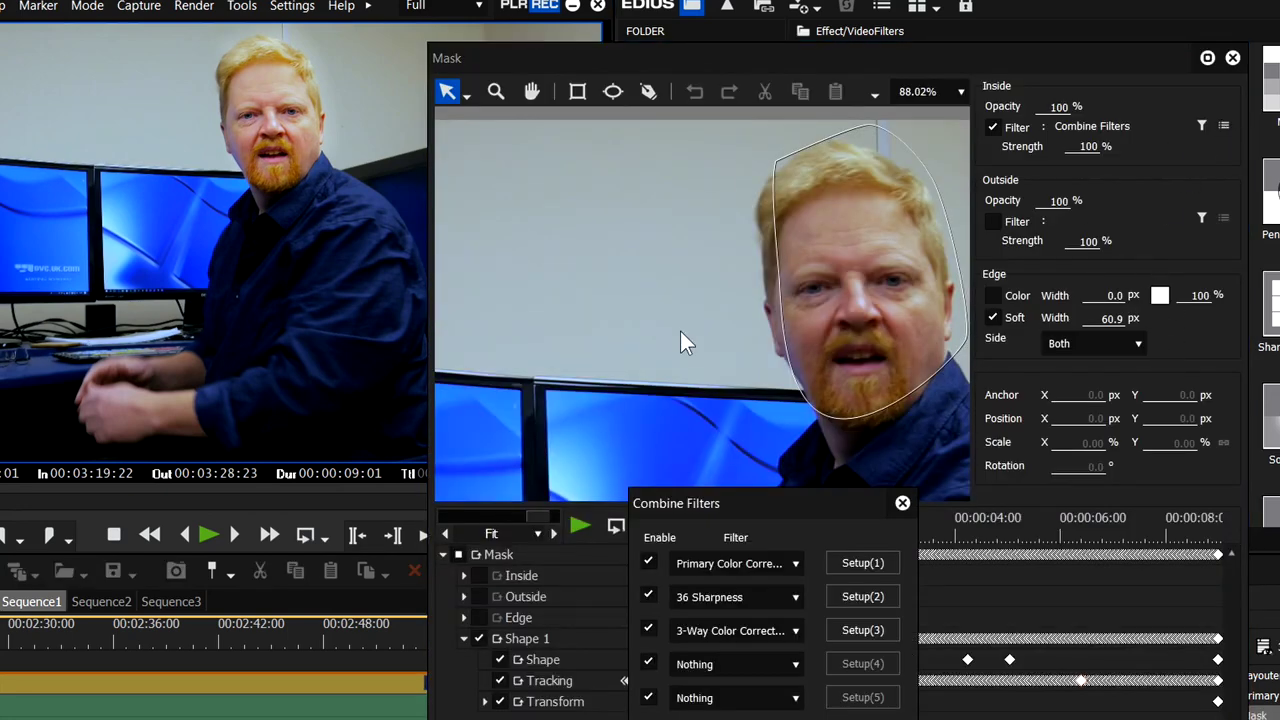
{"action": "left_click_drag", "start_coordinate": [744, 494], "coordinate": [640, 344]}
{"action": "left_click", "coordinate": [629, 513]}
{"action": "left_click", "coordinate": [625, 556]}
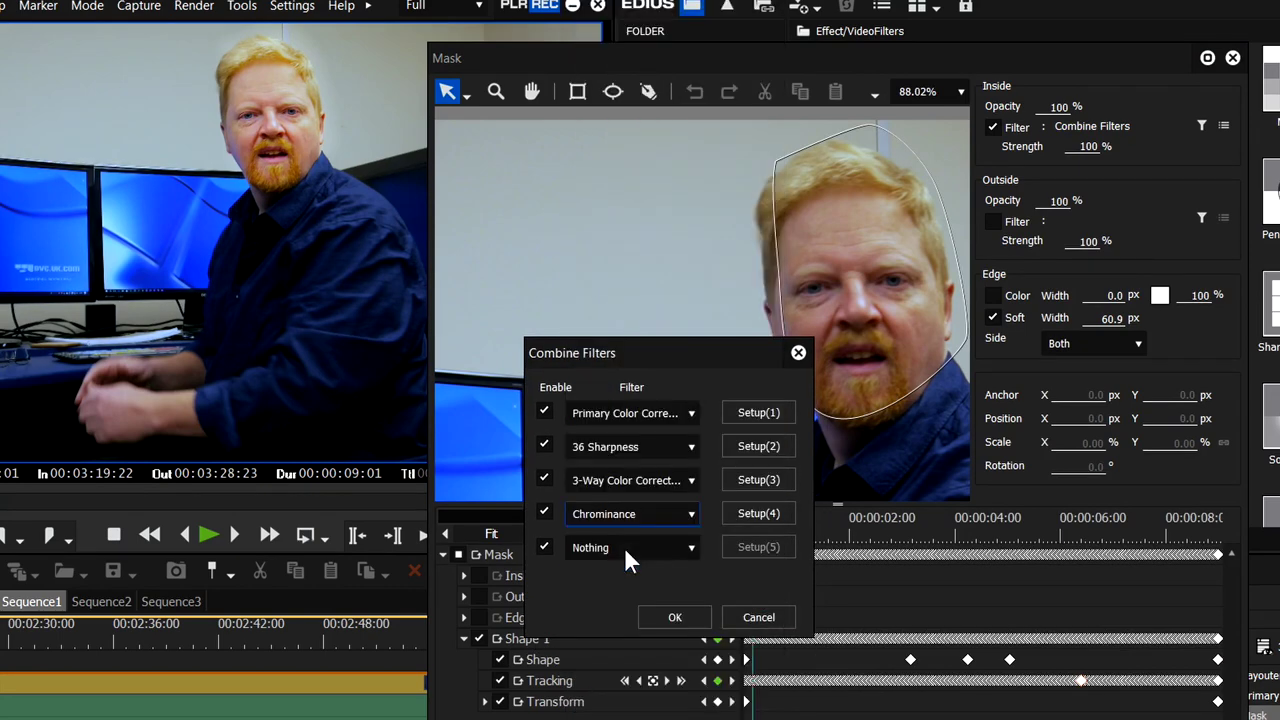
Show the Chrominance key and move its elliptical colour selection onto the orange skin tones
{"action": "left_click", "coordinate": [746, 512]}
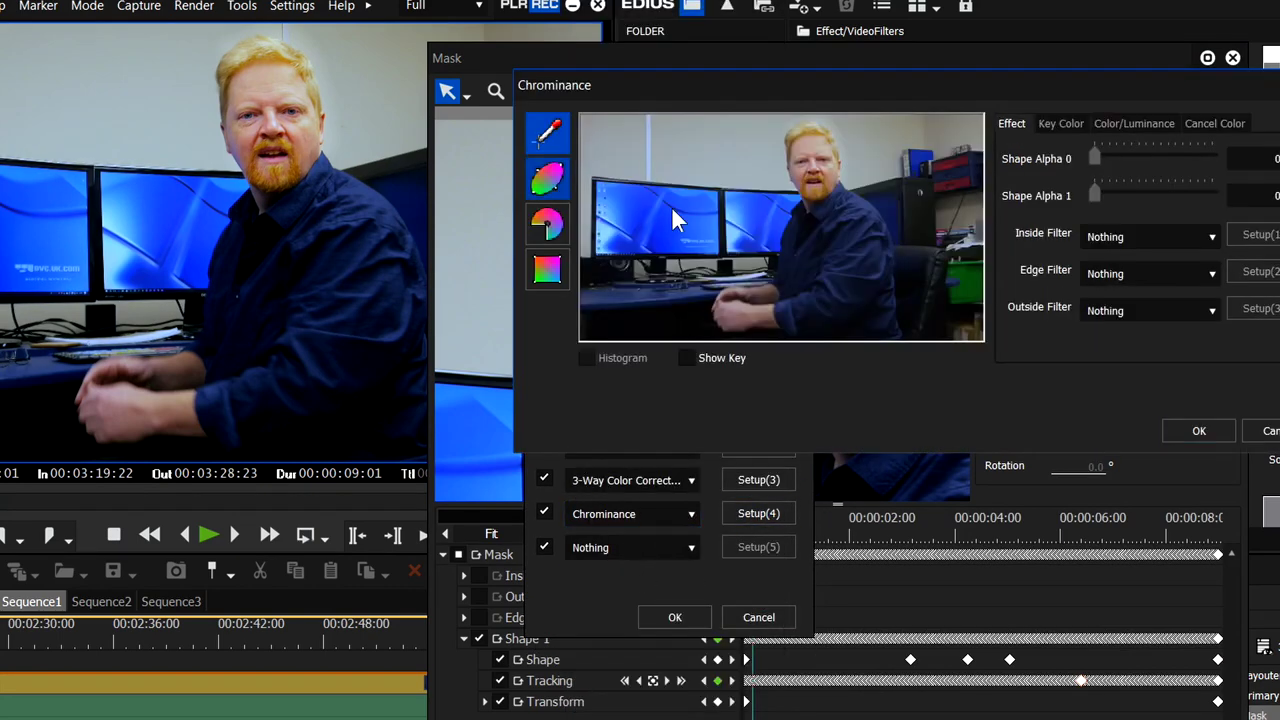
{"action": "left_click", "coordinate": [705, 354]}
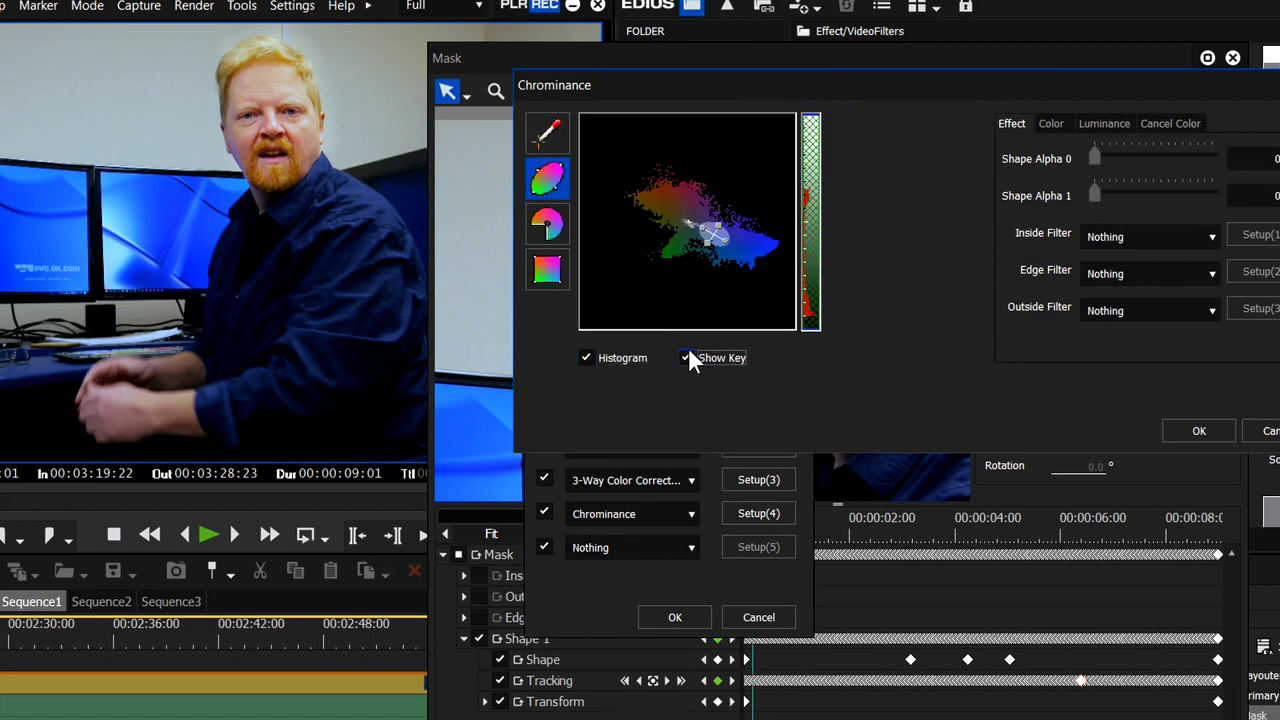
{"action": "left_click_drag", "start_coordinate": [714, 234], "coordinate": [654, 189]}
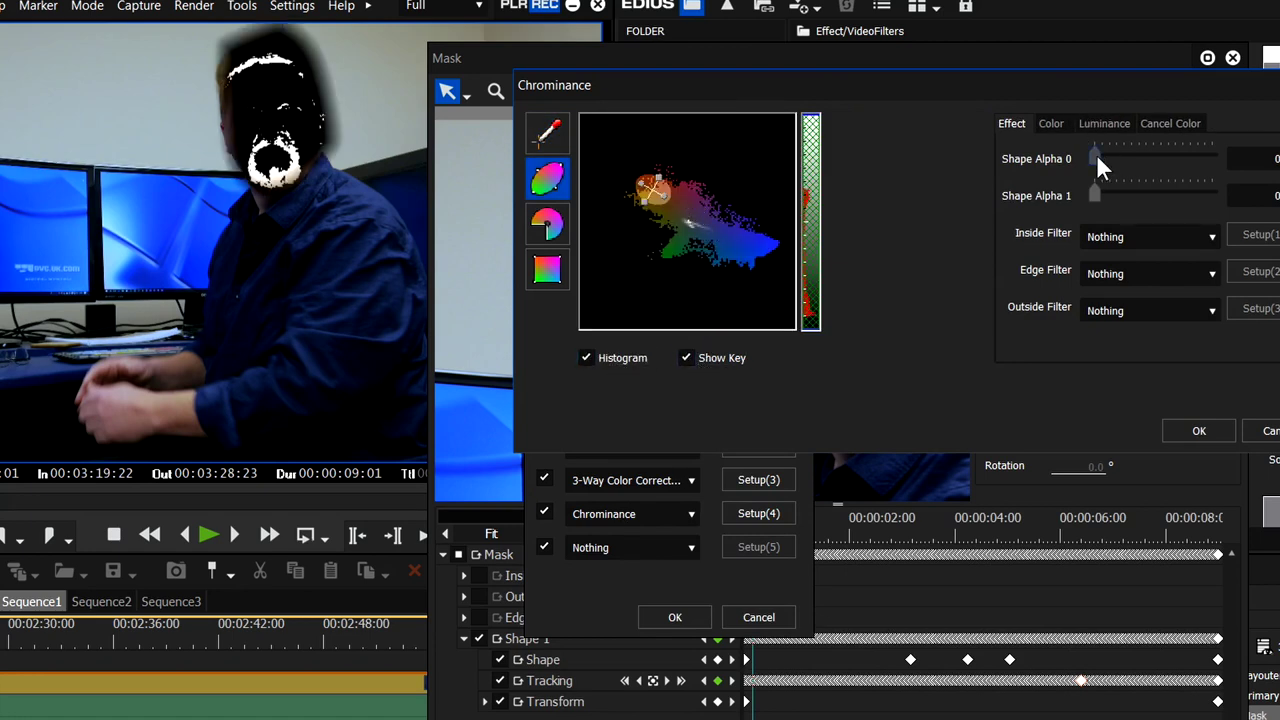
Assign 3-Way Color Correction as the Chrominance inside filter, adjust it, apply the combined filters, and play the result
{"action": "left_click", "coordinate": [1121, 234]}
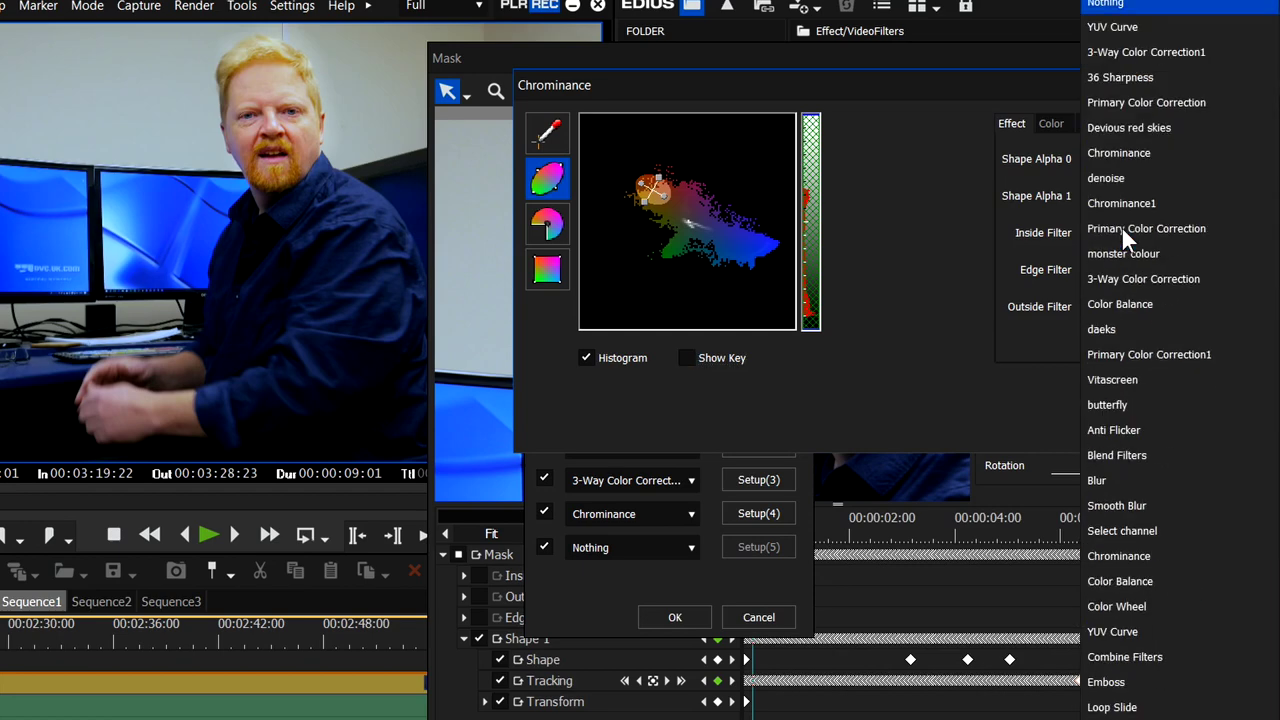
{"action": "left_click", "coordinate": [1117, 276]}
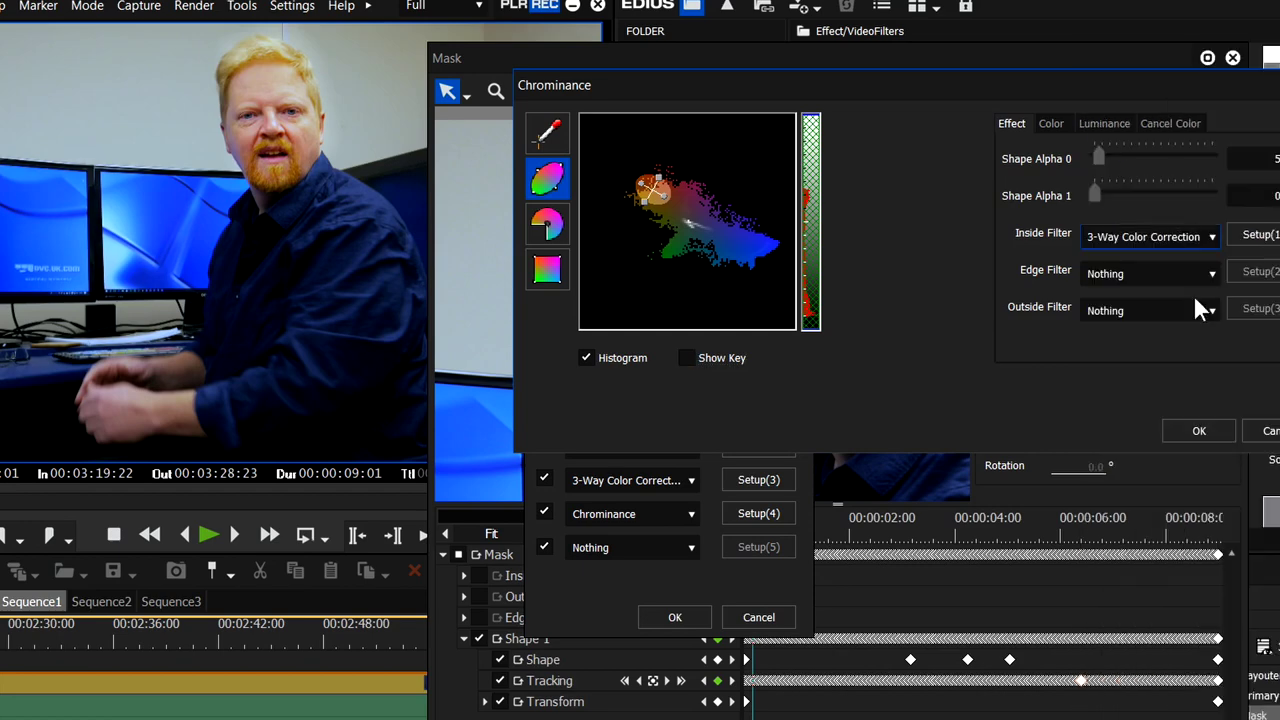
{"action": "left_click", "coordinate": [1262, 236]}
{"action": "left_click_drag", "start_coordinate": [787, 231], "coordinate": [760, 231]}
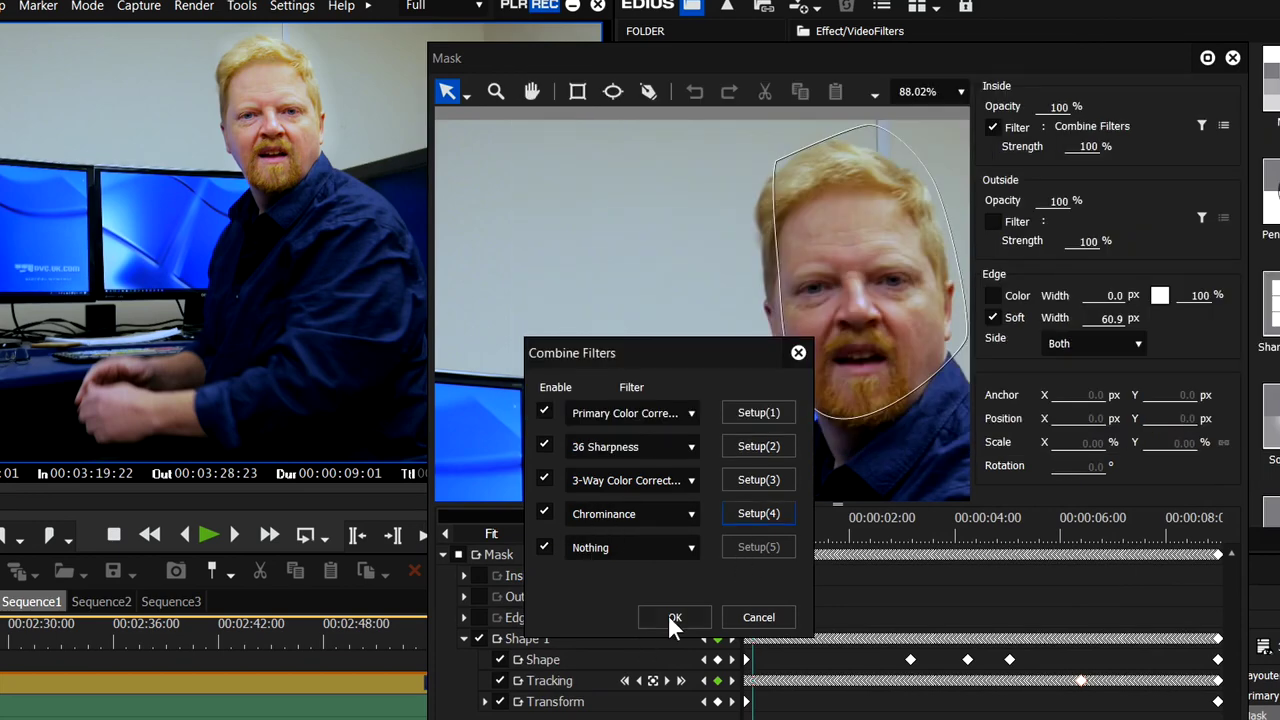
{"action": "left_click", "coordinate": [670, 617]}
{"action": "left_click", "coordinate": [580, 526]}
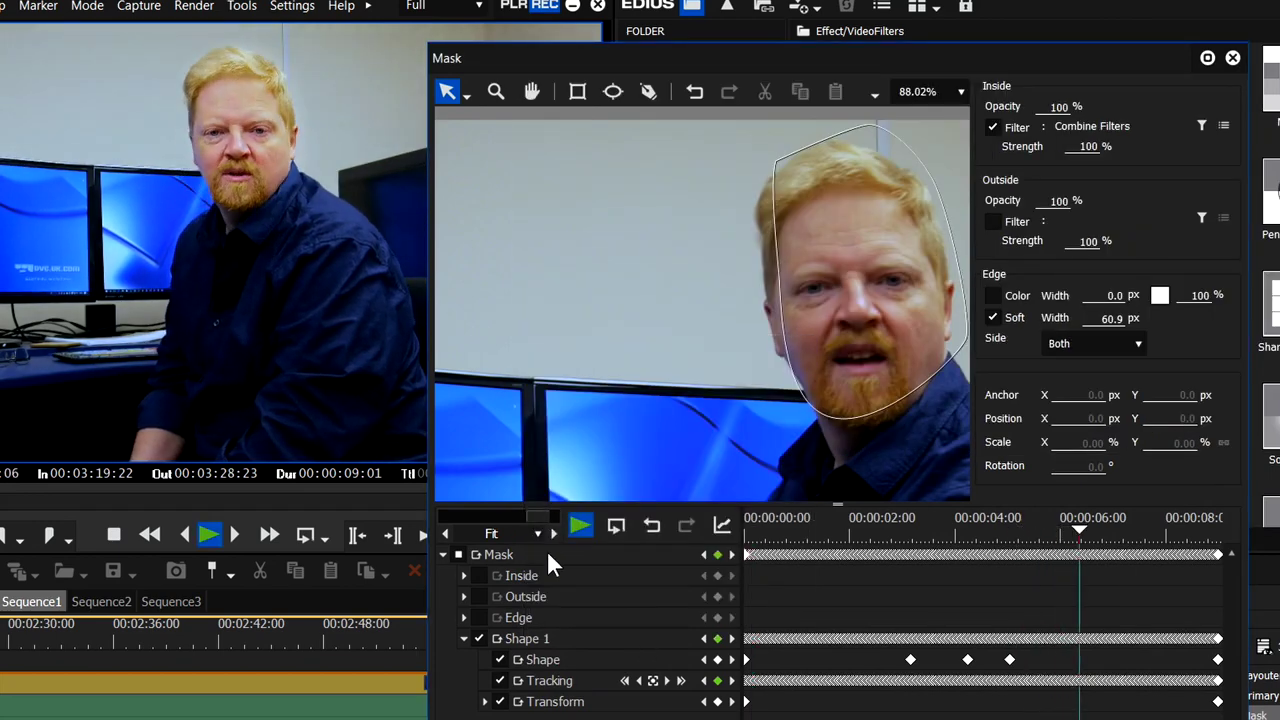
Draw a second mask path around the larger monitor's screen and delete that shape
{"action": "scroll", "coordinate": [574, 137], "scroll_direction": "down", "scroll_amount": 3}
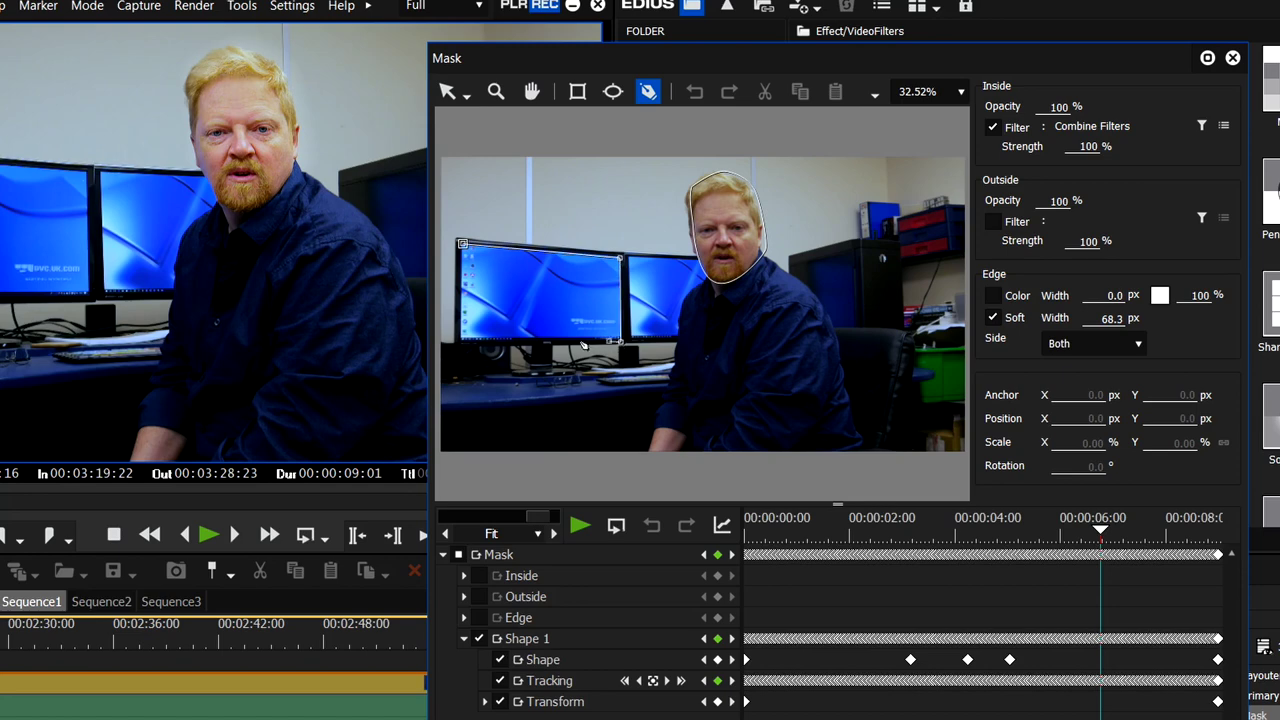
{"action": "left_click", "coordinate": [461, 244]}
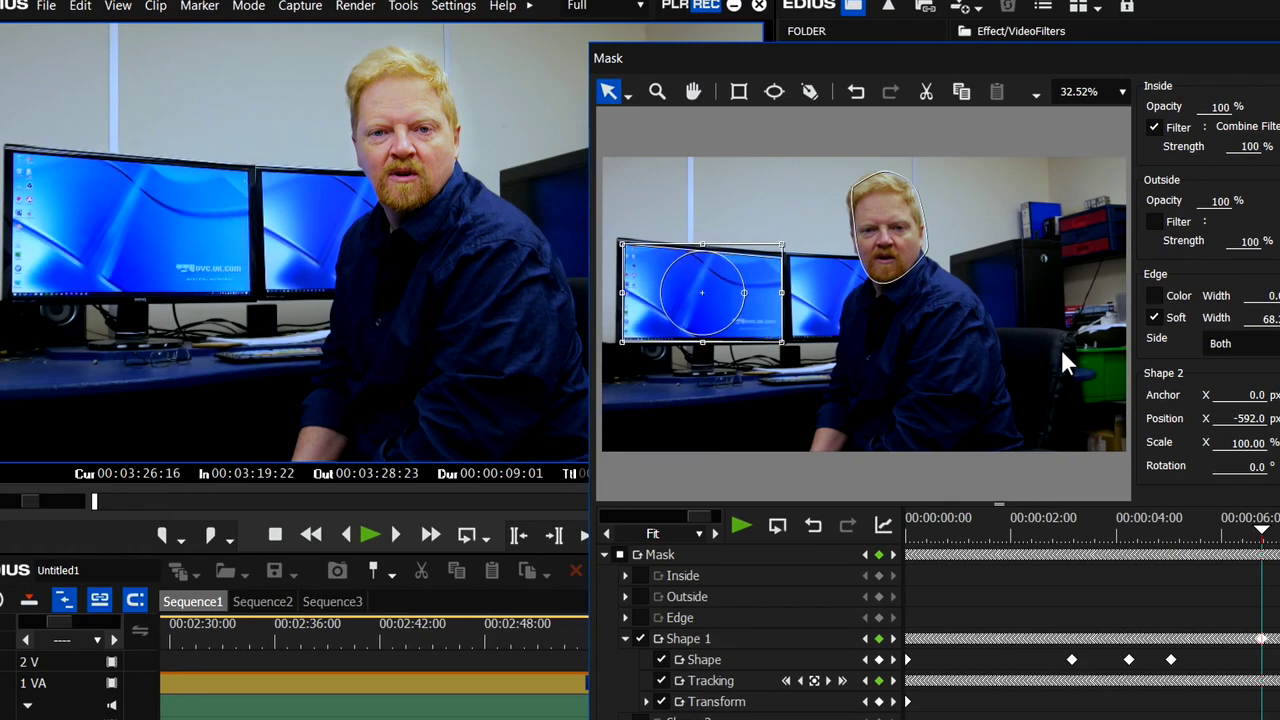
{"action": "key", "text": "Delete"}
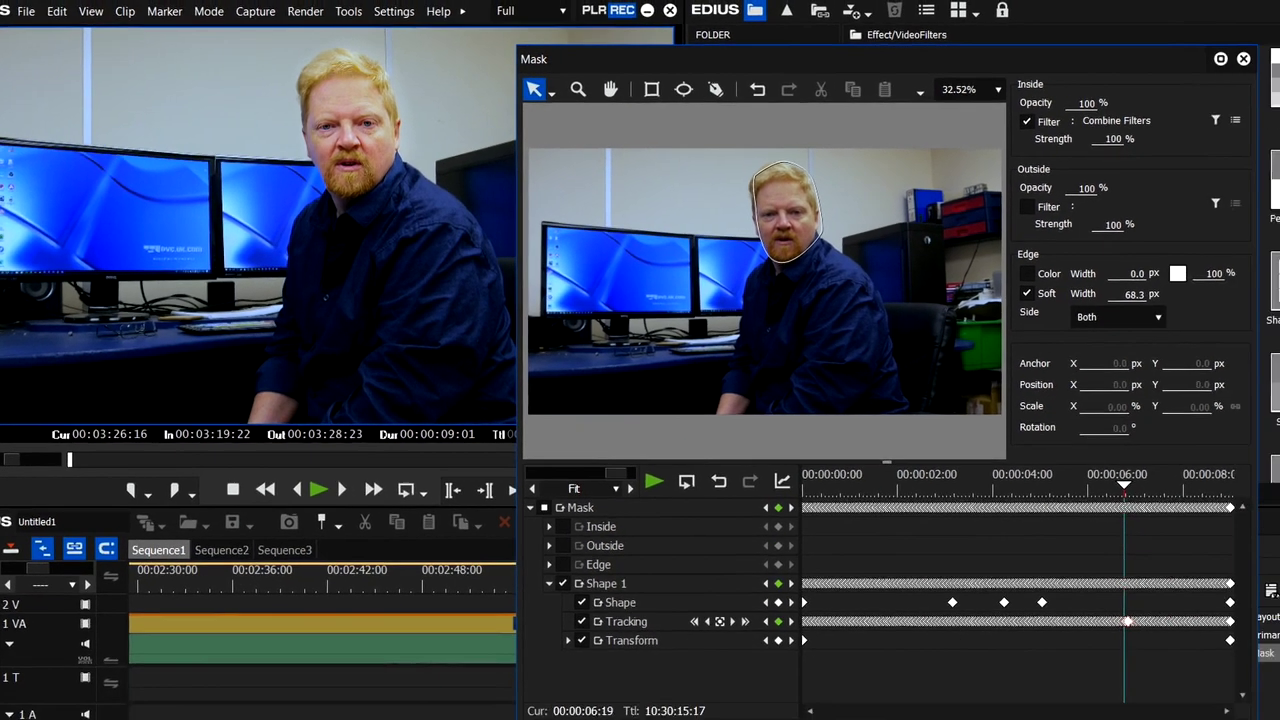
Apply the Mask filter's settings to the clip
{"action": "left_click", "coordinate": [1071, 675]}
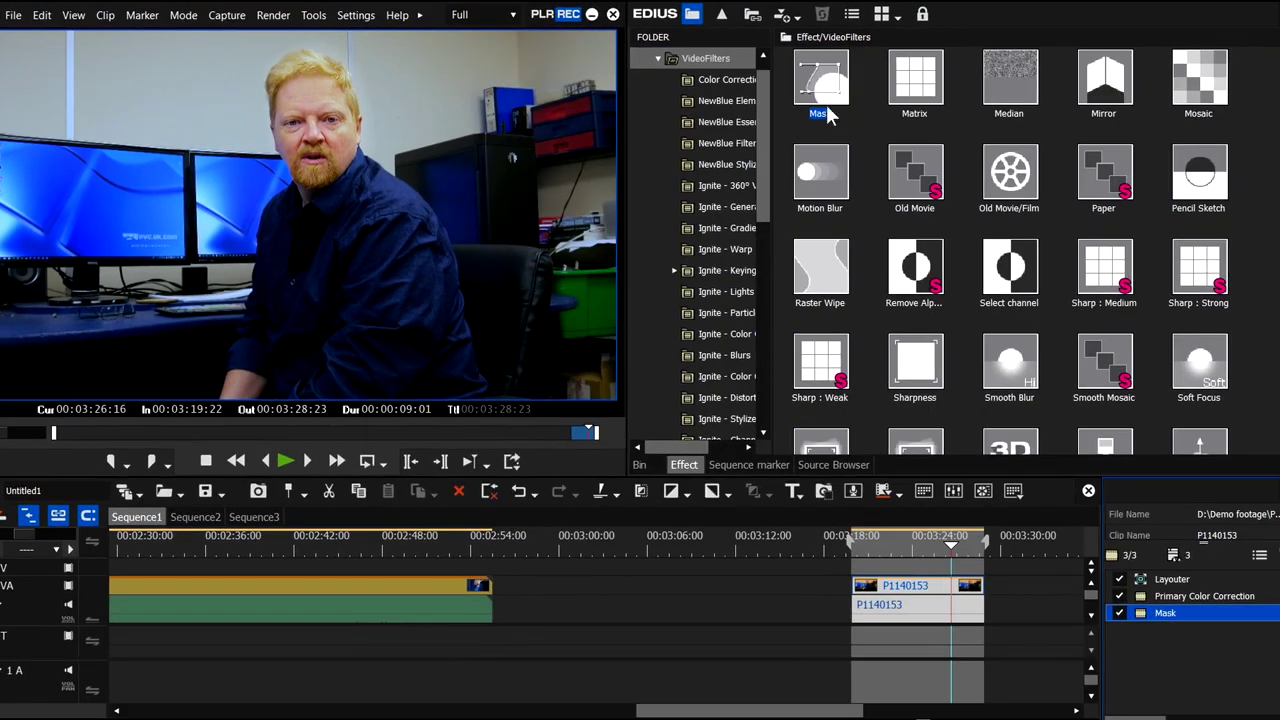
Add another Mask filter to clip P1140153 and draw a closed path around the larger monitor's screen
{"action": "left_click_drag", "start_coordinate": [826, 94], "coordinate": [890, 585]}
{"action": "left_click", "coordinate": [655, 88]}
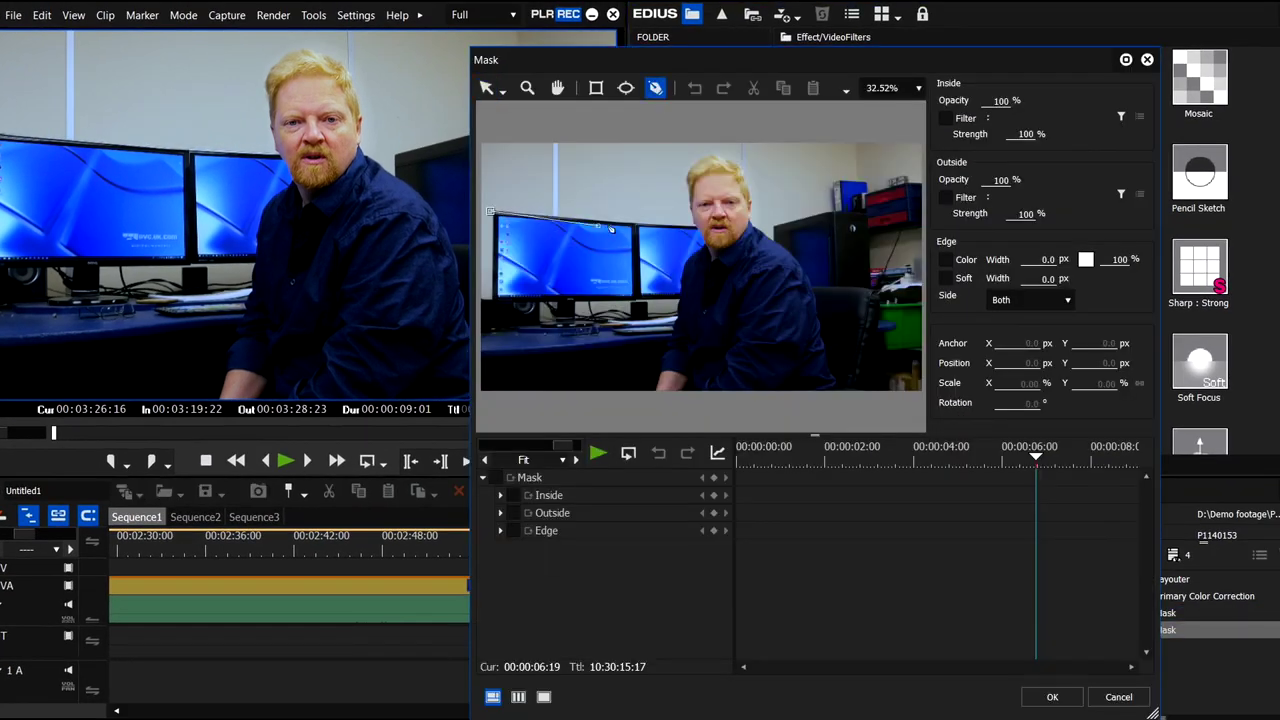
{"action": "left_click", "coordinate": [492, 212]}
Assign Color Wheel as the mask's inside filter, shift its hue so the monitor's blue screen turns red, and apply the mask
{"action": "left_click", "coordinate": [945, 118]}
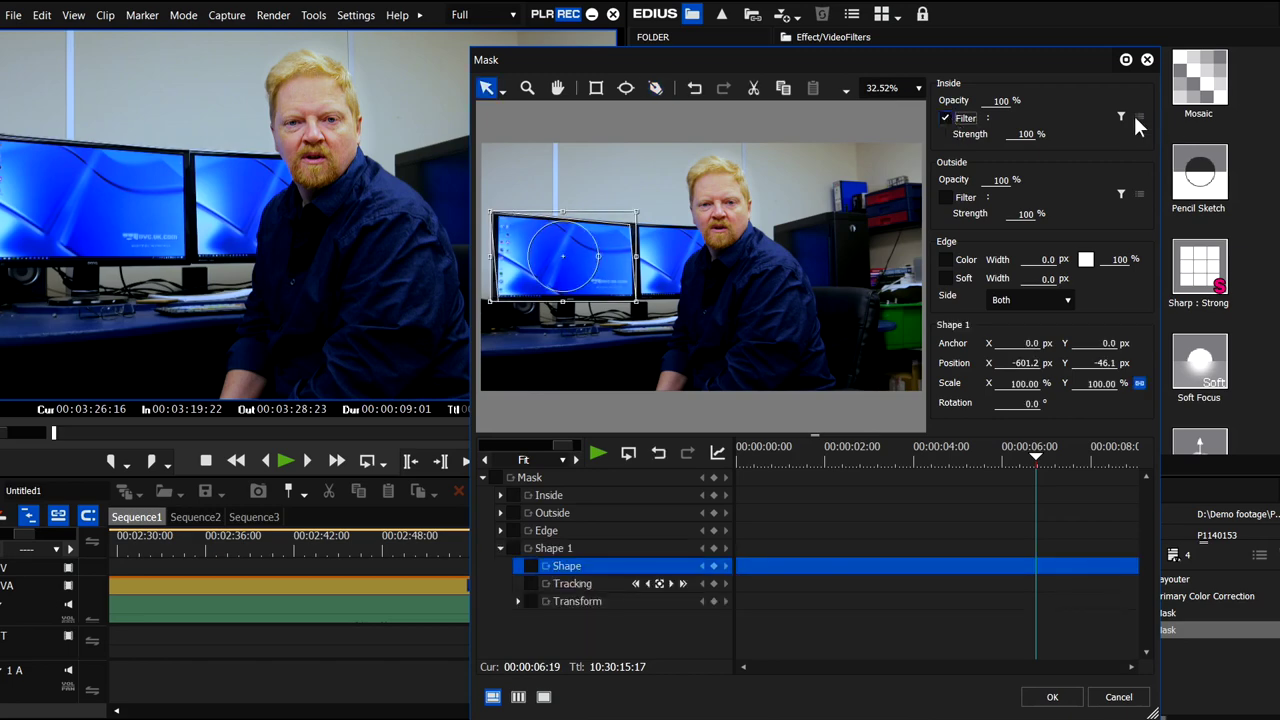
{"action": "left_click", "coordinate": [1121, 117]}
{"action": "left_click", "coordinate": [627, 290]}
{"action": "left_click", "coordinate": [636, 248]}
{"action": "double_click", "coordinate": [695, 311]}
{"action": "left_click", "coordinate": [1140, 117]}
{"action": "left_click_drag", "start_coordinate": [634, 262], "coordinate": [571, 255]}
{"action": "left_click", "coordinate": [885, 586]}
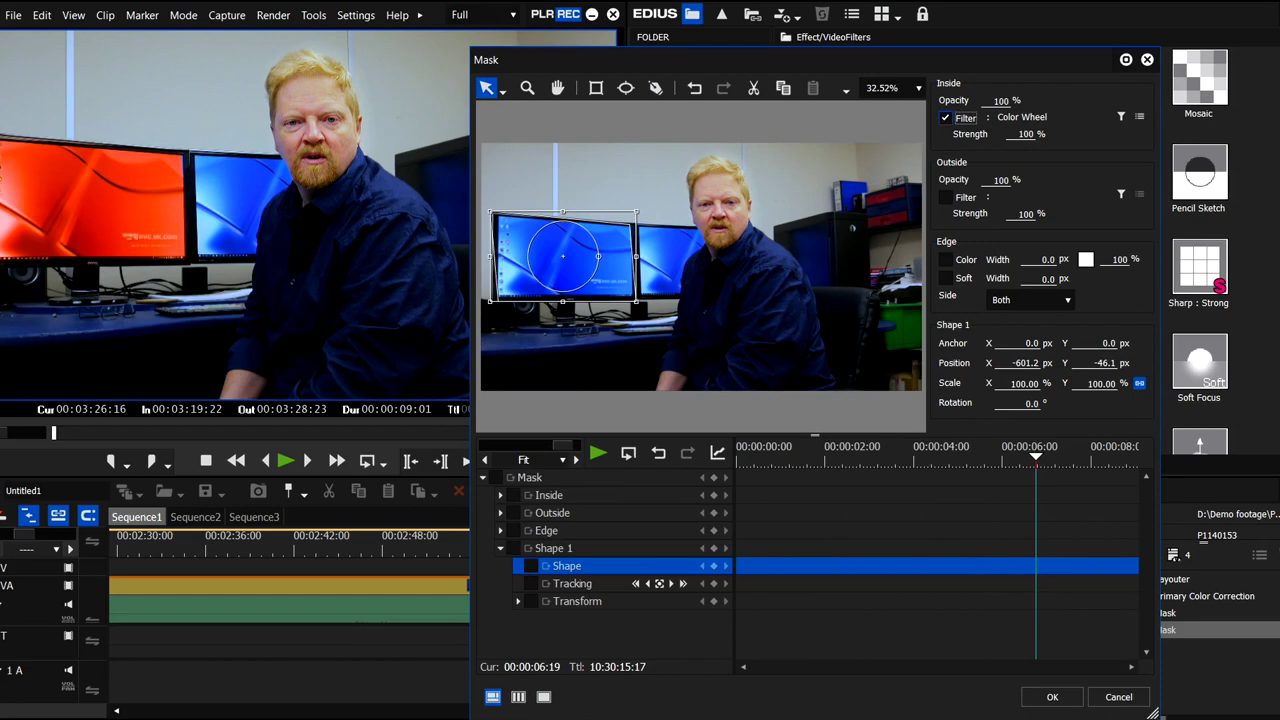
{"action": "left_click", "coordinate": [1050, 697]}
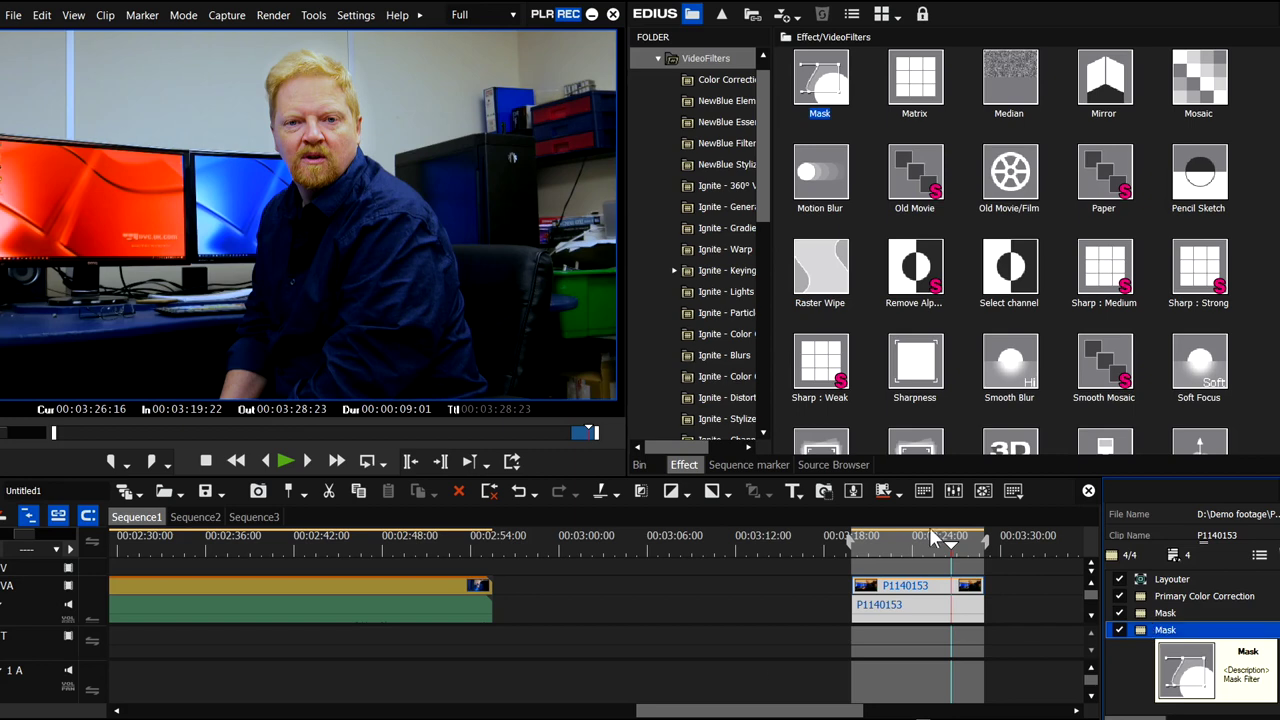
Loop playback of the clip to review the recoloured monitor screen, jumping back near the clip's start
{"action": "left_click", "coordinate": [366, 463]}
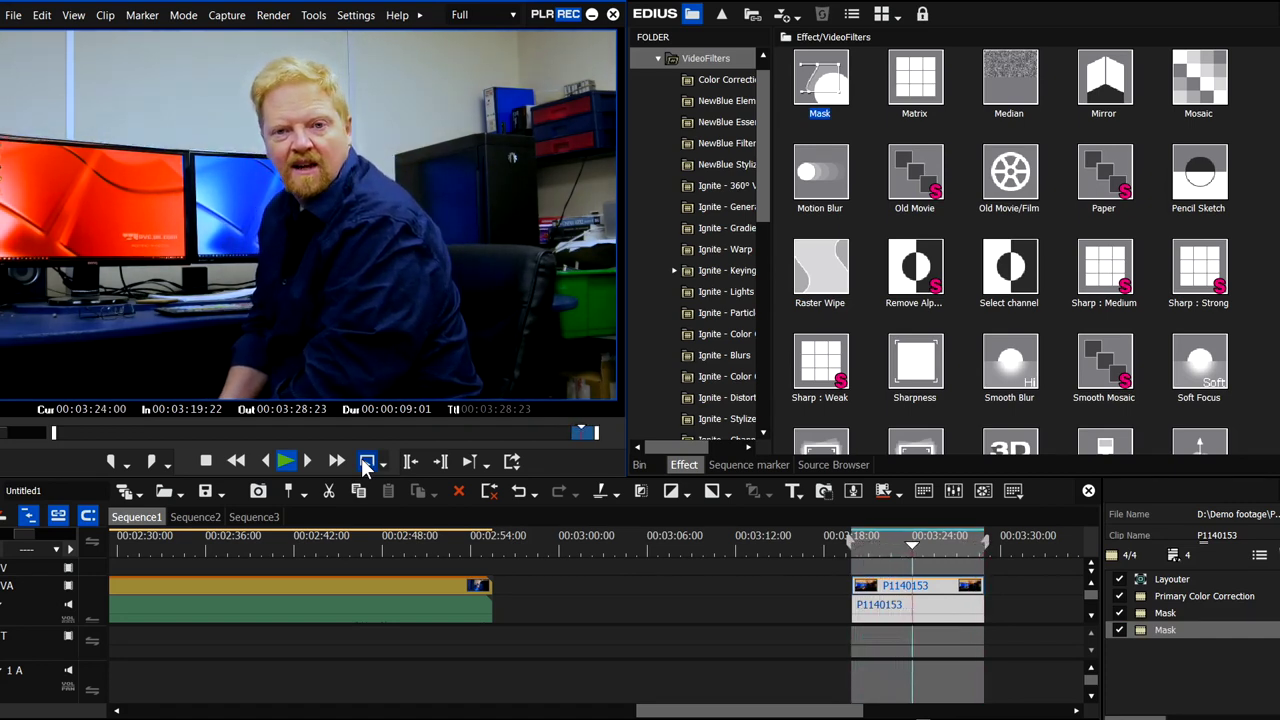
{"action": "left_click", "coordinate": [864, 540]}
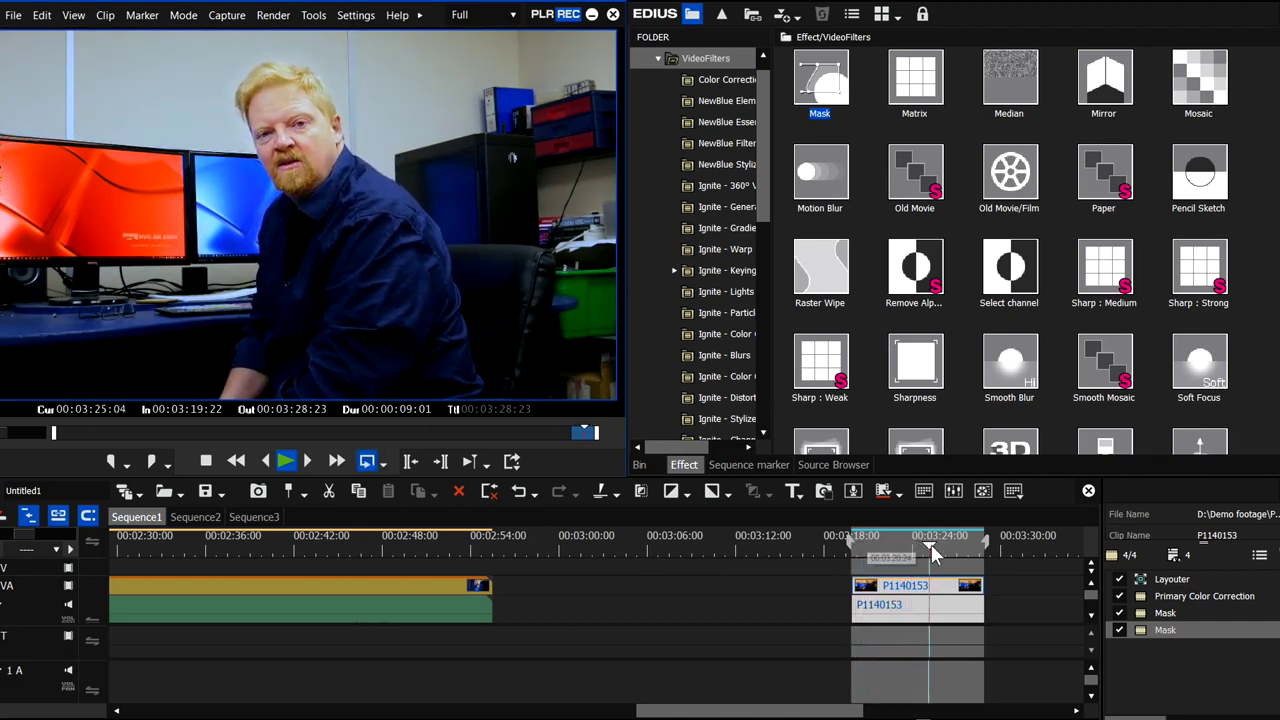
{"action": "left_click", "coordinate": [862, 544]}
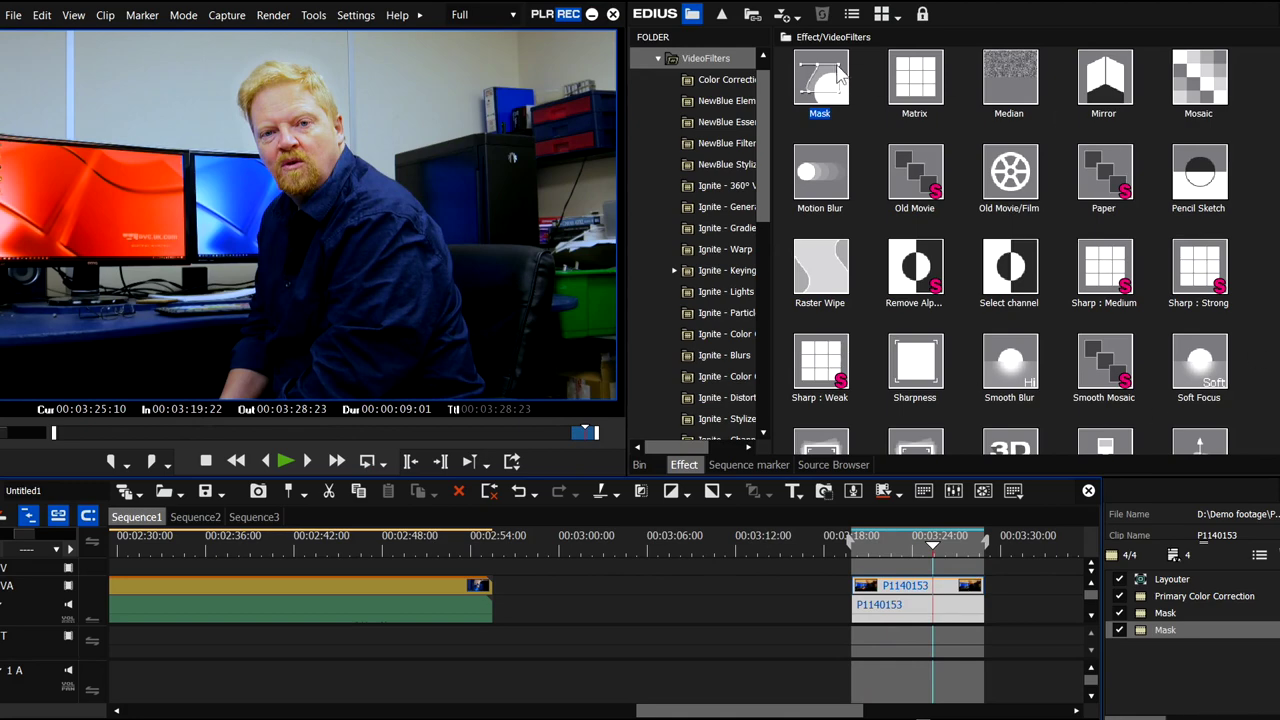
Add a final Primary Color Correction filter to the clip, moving the Y curve's darks point toward the shadows and slightly lowering its midtones
{"action": "left_click", "coordinate": [706, 81]}
{"action": "left_click_drag", "start_coordinate": [1199, 175], "coordinate": [1184, 648]}
{"action": "scroll", "coordinate": [878, 490], "scroll_direction": "down", "scroll_amount": 5}
{"action": "left_click_drag", "start_coordinate": [733, 407], "coordinate": [703, 428]}
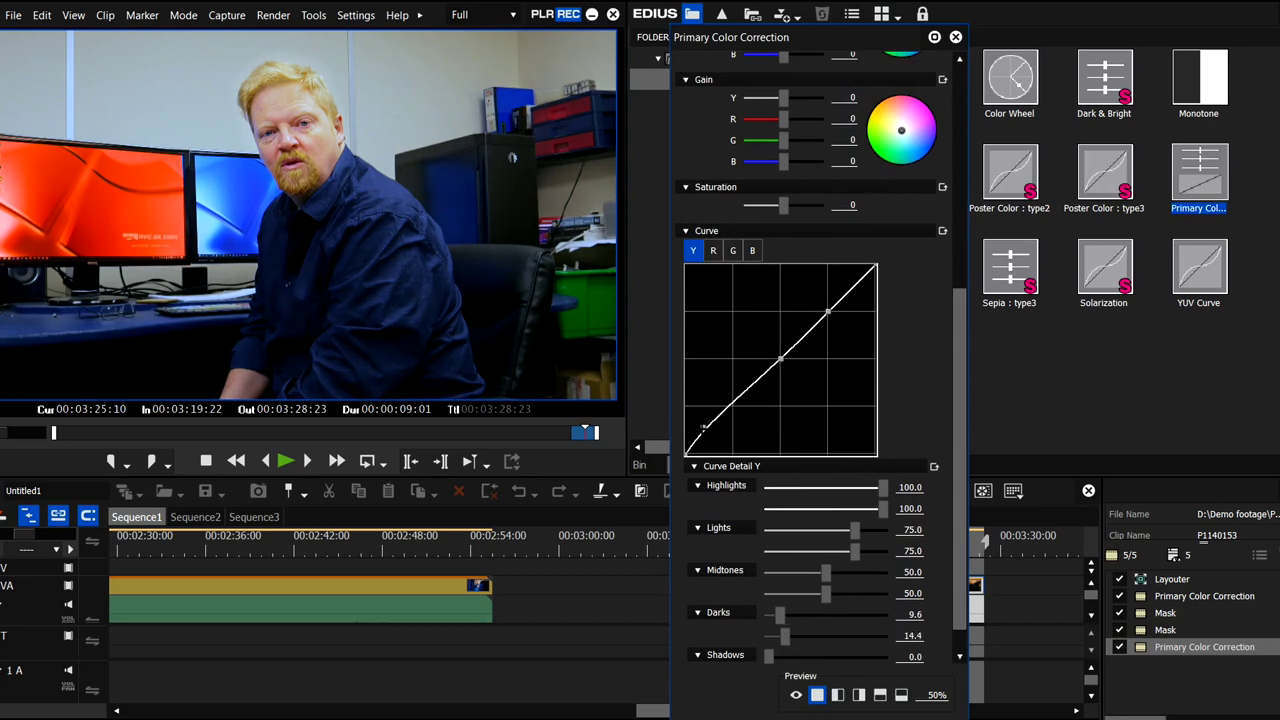
{"action": "left_click_drag", "start_coordinate": [780, 358], "coordinate": [780, 363]}
{"action": "left_click_drag", "start_coordinate": [704, 428], "coordinate": [698, 432]}
{"action": "key", "text": "Return"}
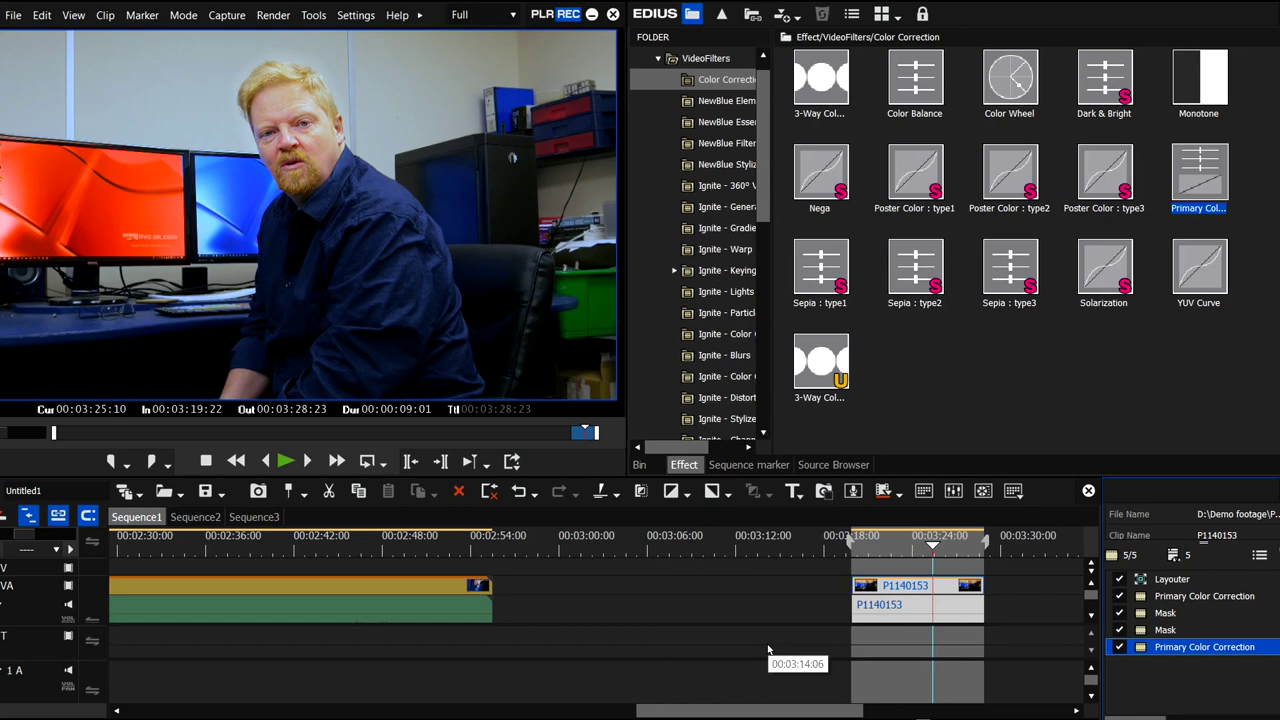
Review the finished grade by looping playback from near the start of the clip
{"action": "left_click", "coordinate": [880, 548]}
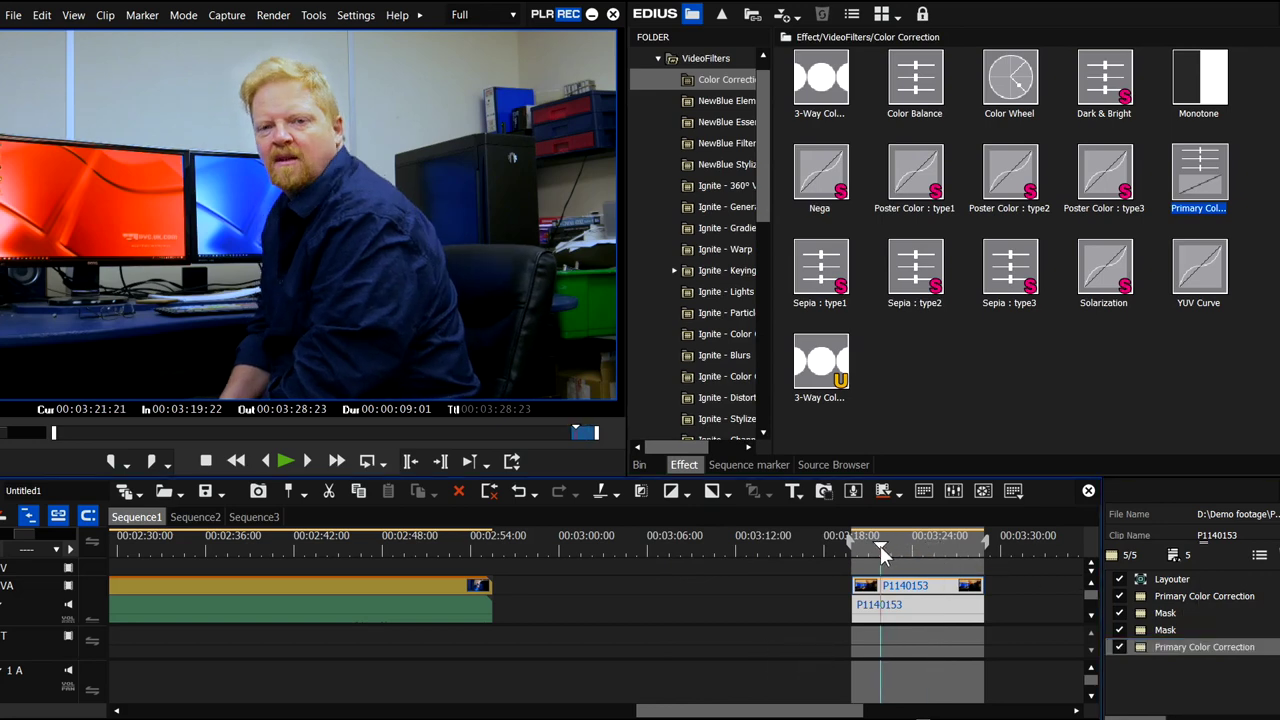
{"action": "left_click_drag", "start_coordinate": [881, 546], "coordinate": [879, 546]}
{"action": "left_click", "coordinate": [366, 461]}
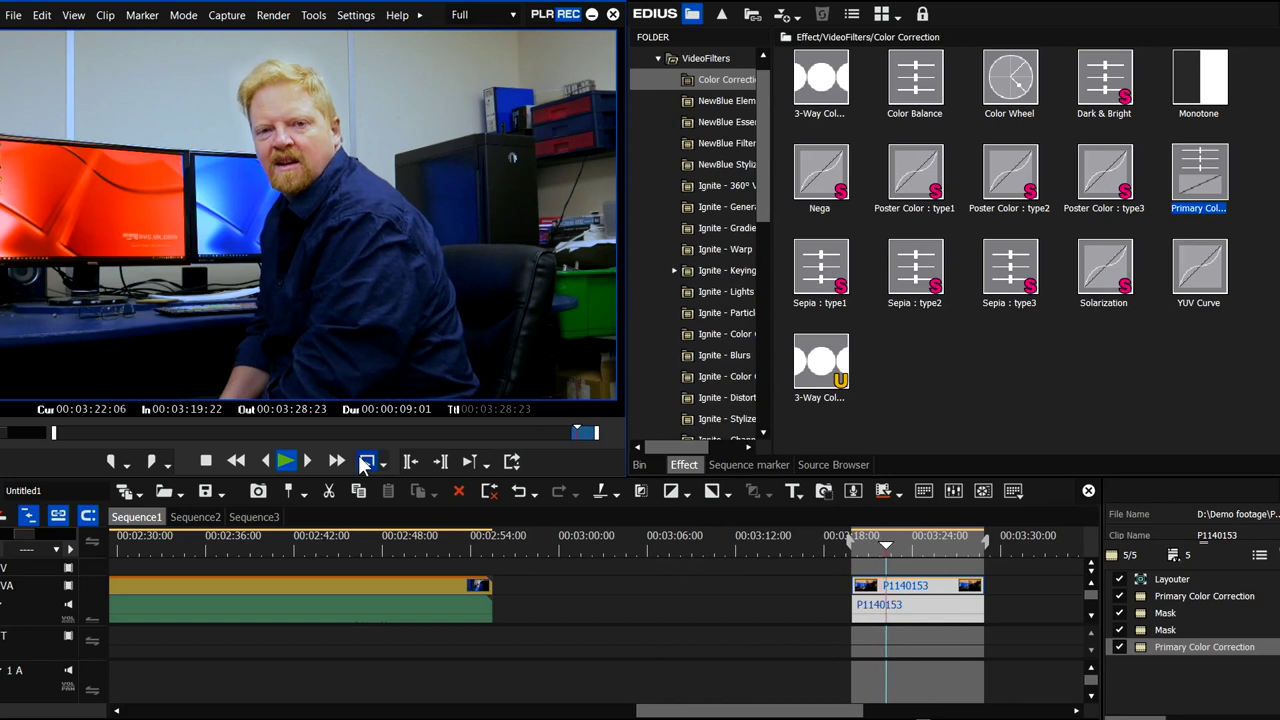